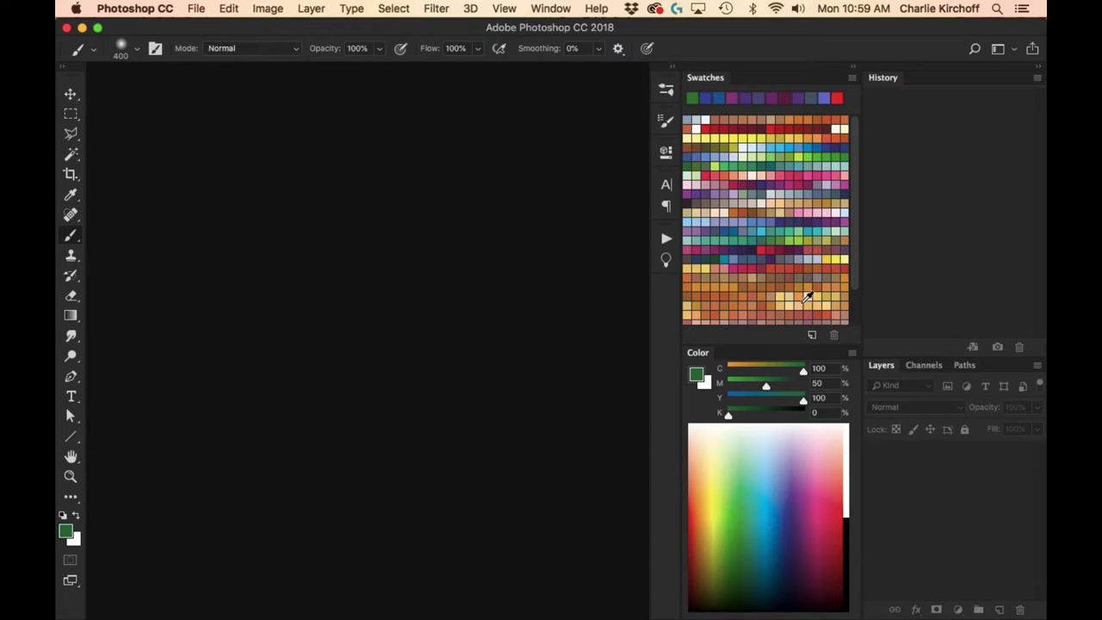
Try several swatches, then settle on slate blue C84 M64 Y40 K0 as the foreground colour.
left_click(829, 163)
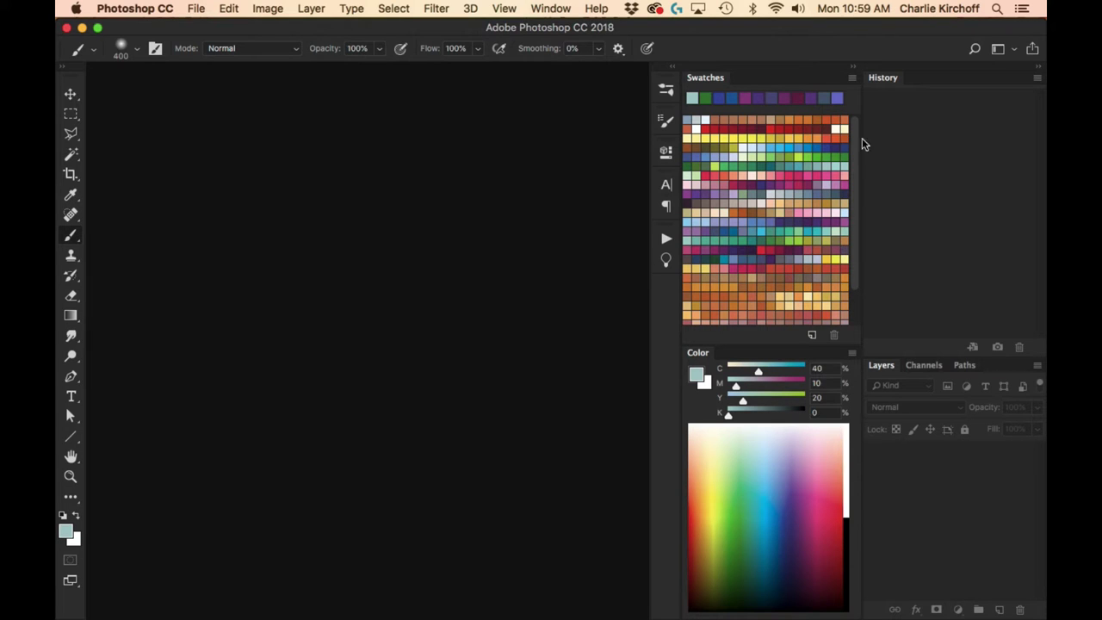
left_click(812, 221)
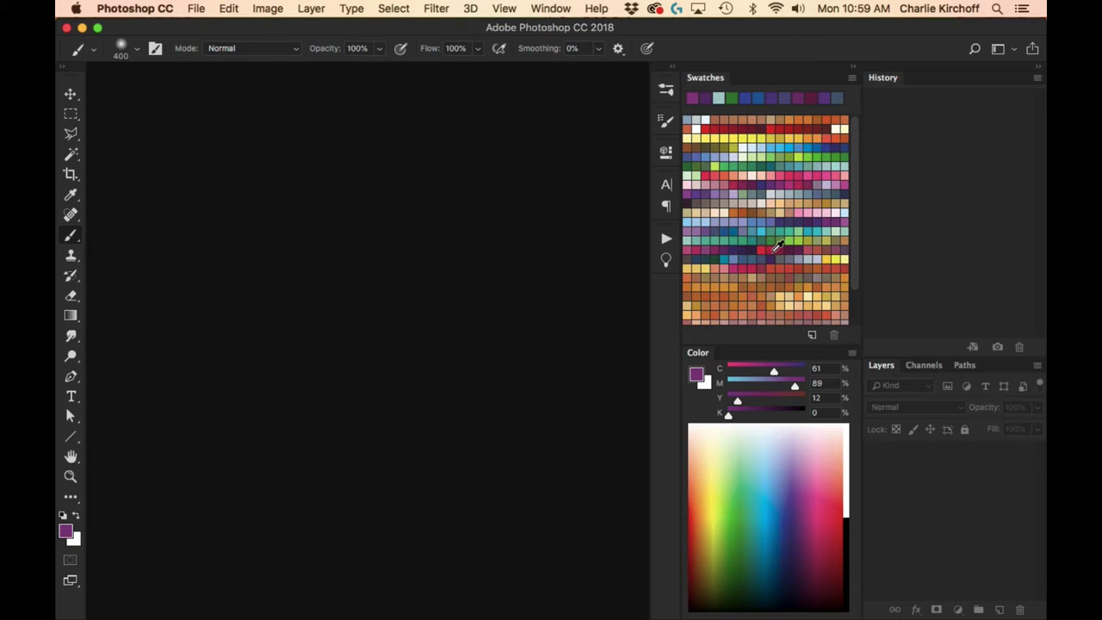
left_click(763, 249)
left_click(708, 229)
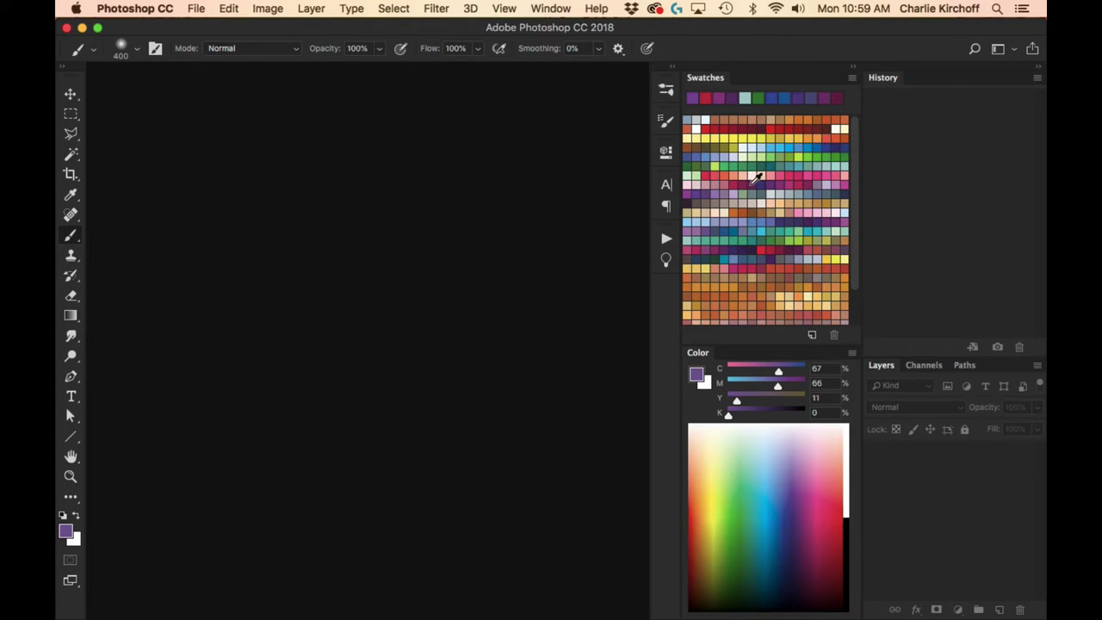
left_click_drag(752, 177, 769, 152)
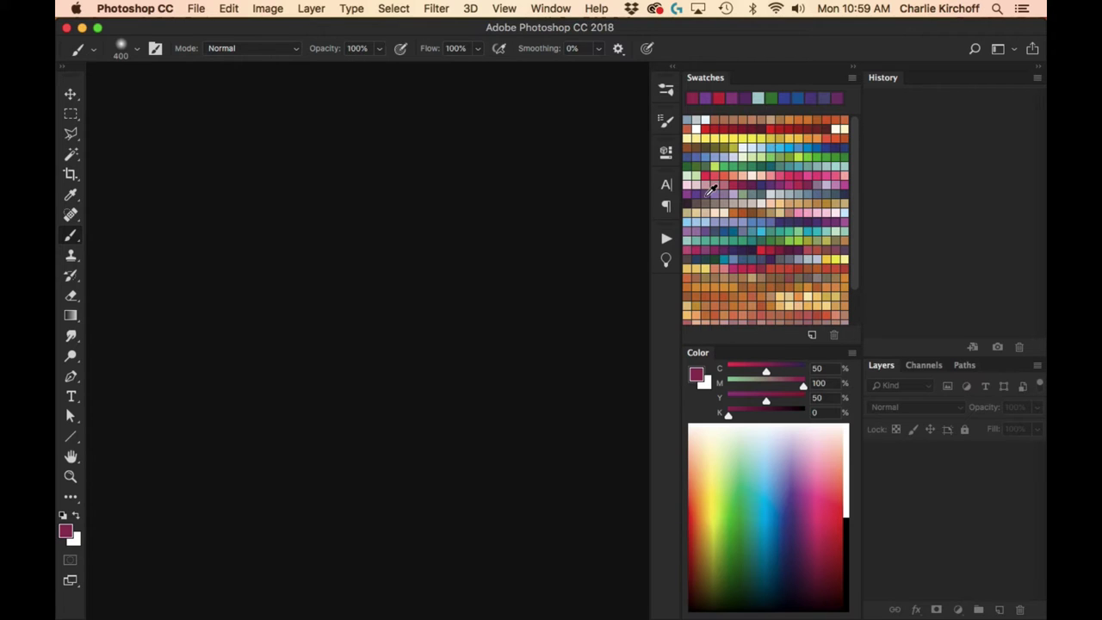
left_click(713, 185)
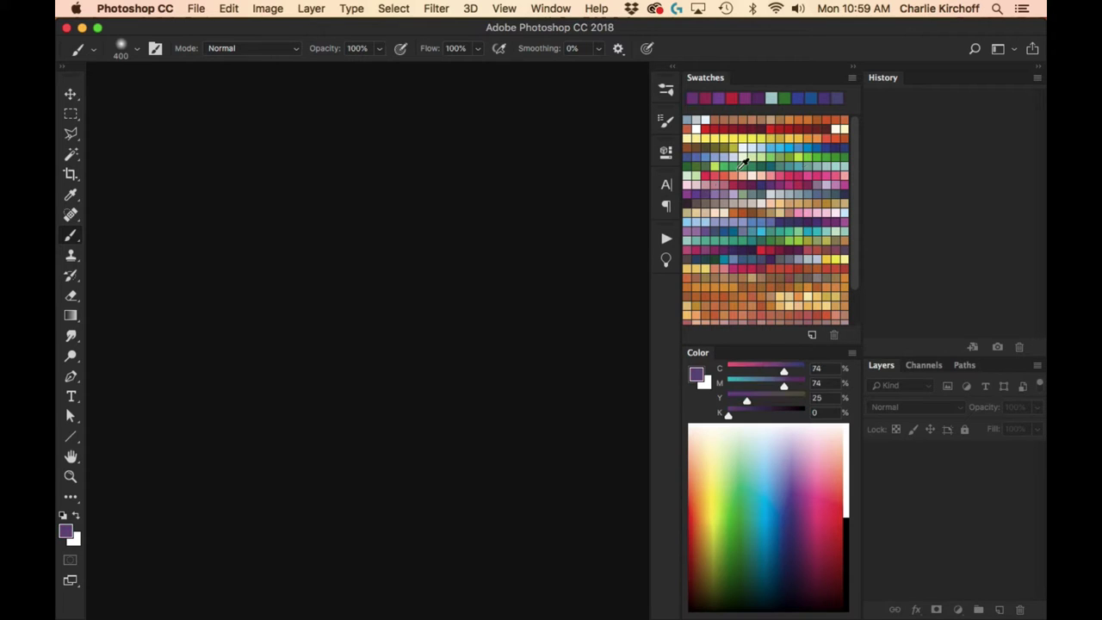
left_click(847, 187)
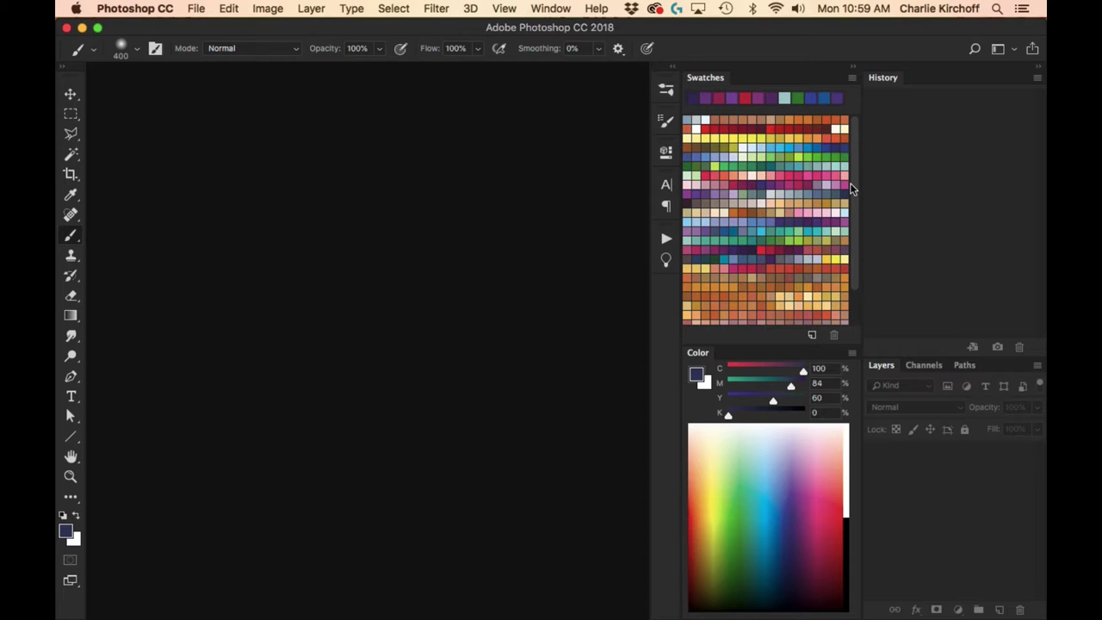
left_click(730, 211)
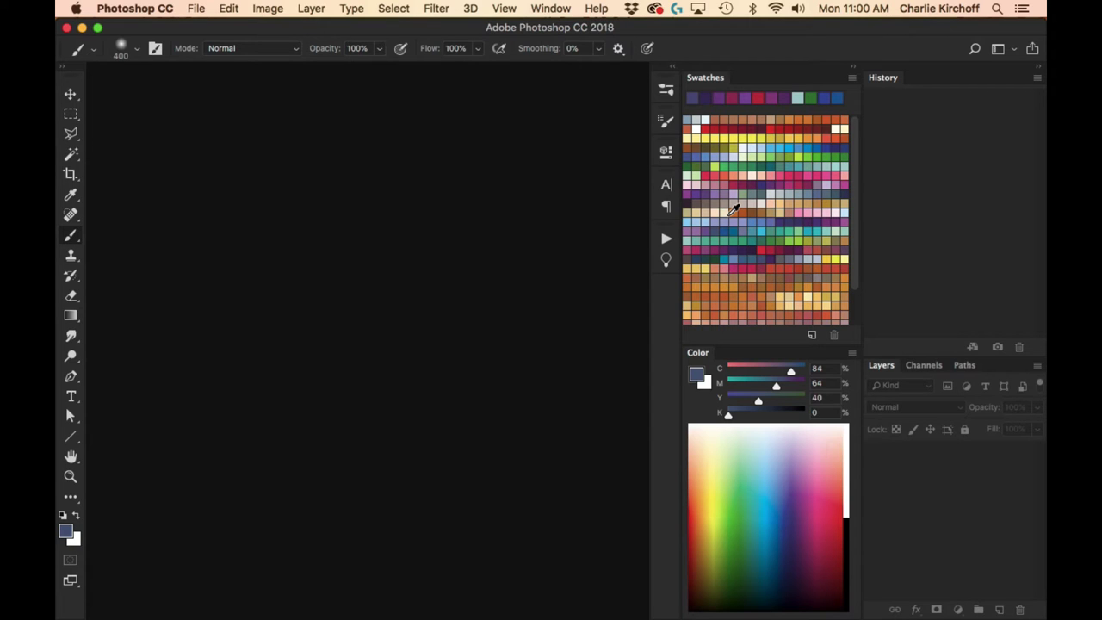
Create a new blank 7 × 7 inch, 300 ppi white document.
left_click(198, 10)
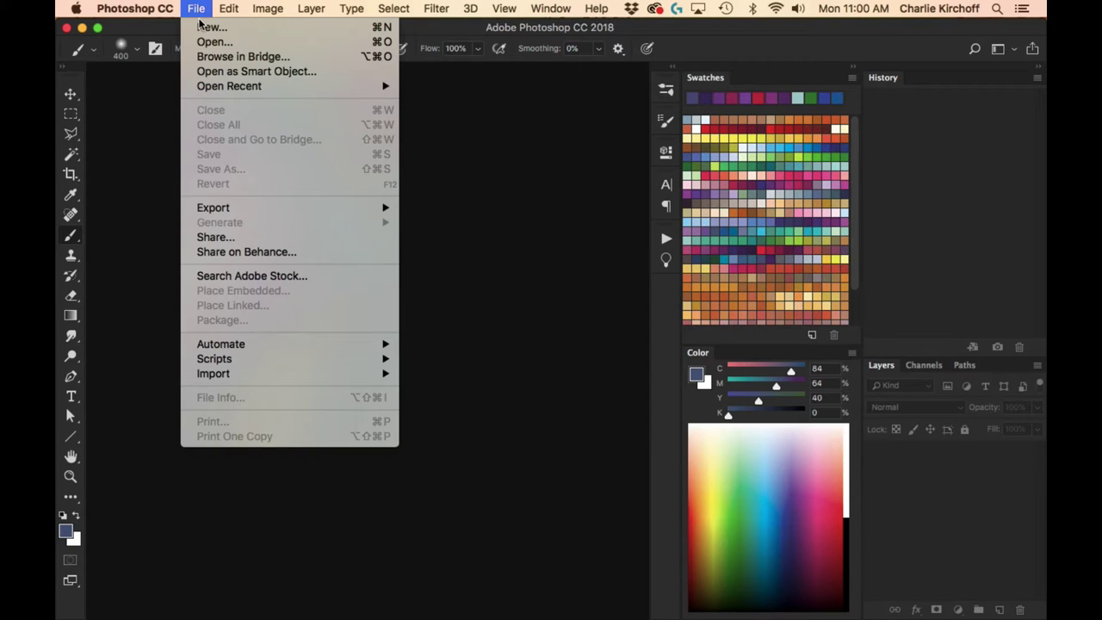
left_click(210, 27)
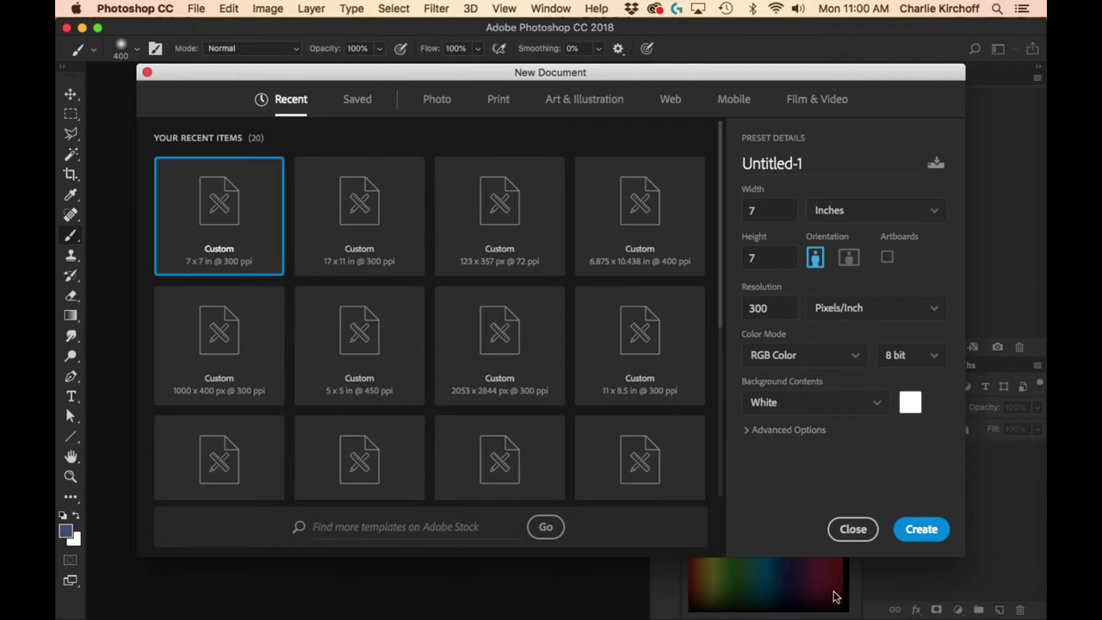
left_click(928, 530)
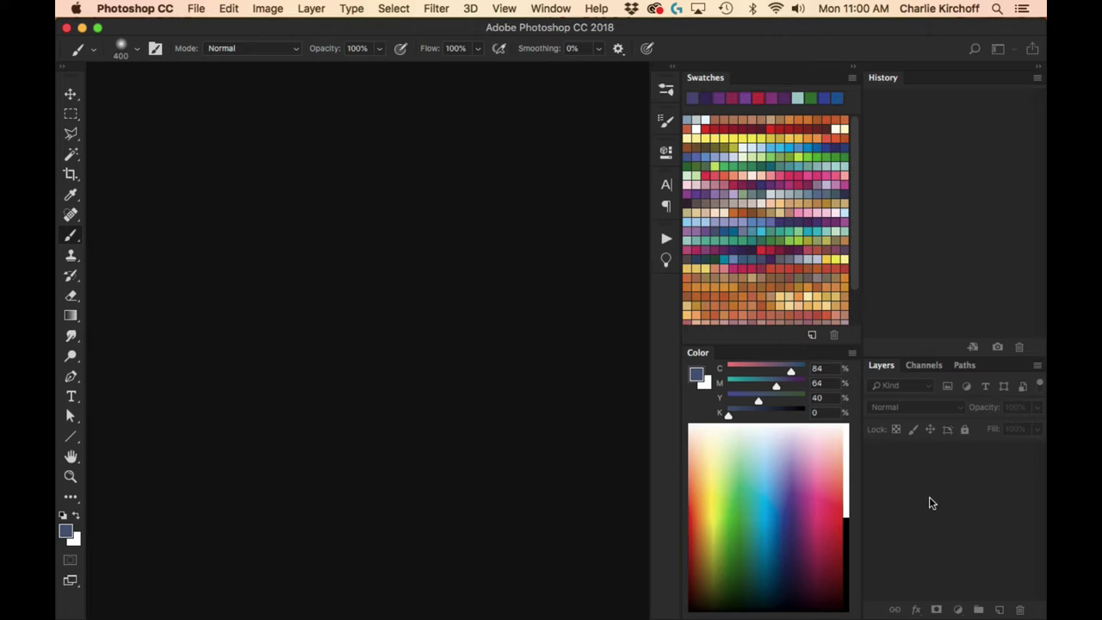
Hide the panels and set up a second new document from File > New.
key("Tab")
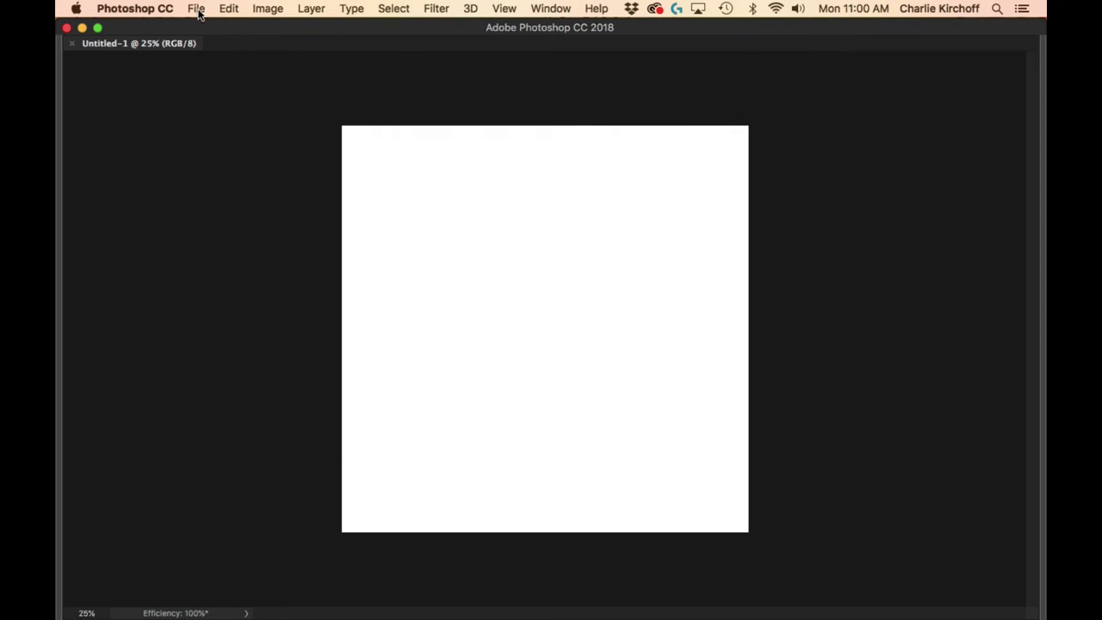
left_click(200, 10)
left_click(230, 32)
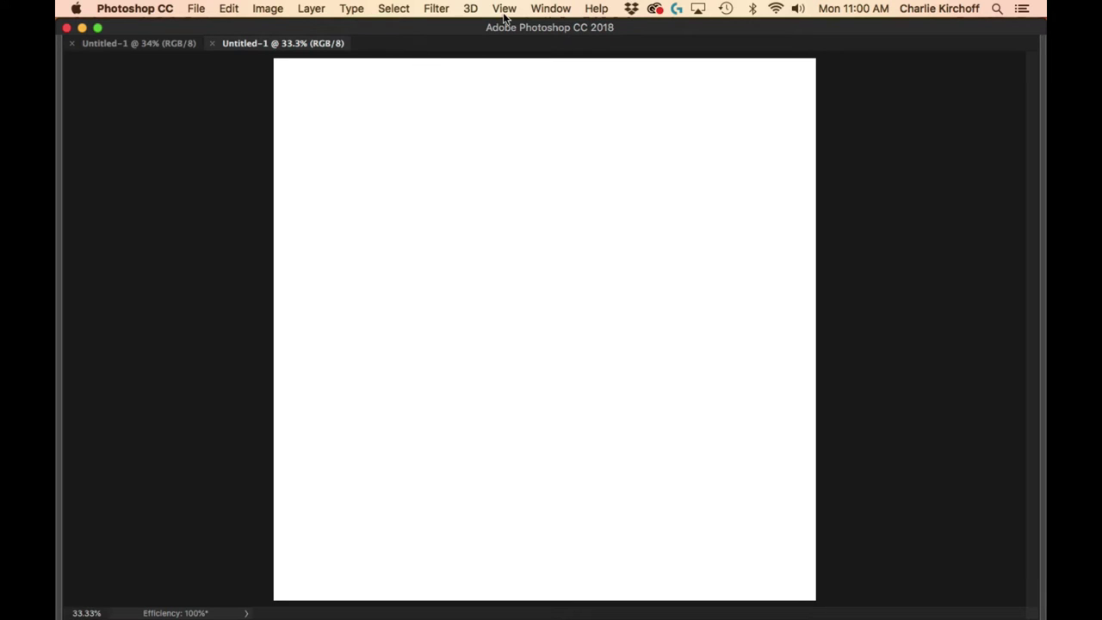
Arrange the two Untitled-1 documents with Window > Arrange > 2-up Vertical.
left_click(555, 11)
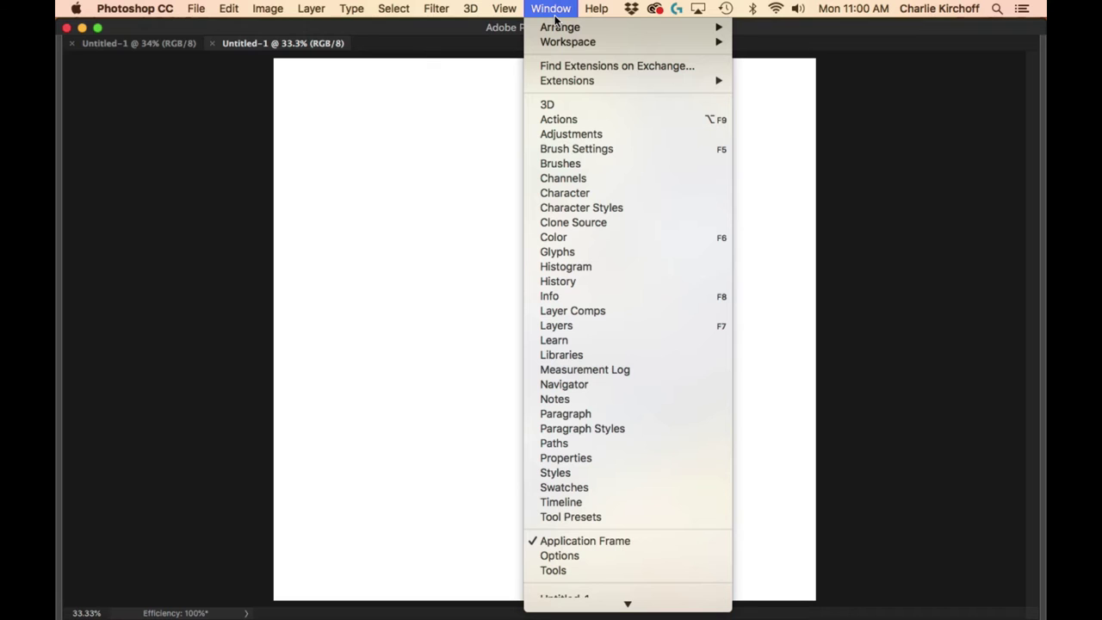
mouse_move(576, 28)
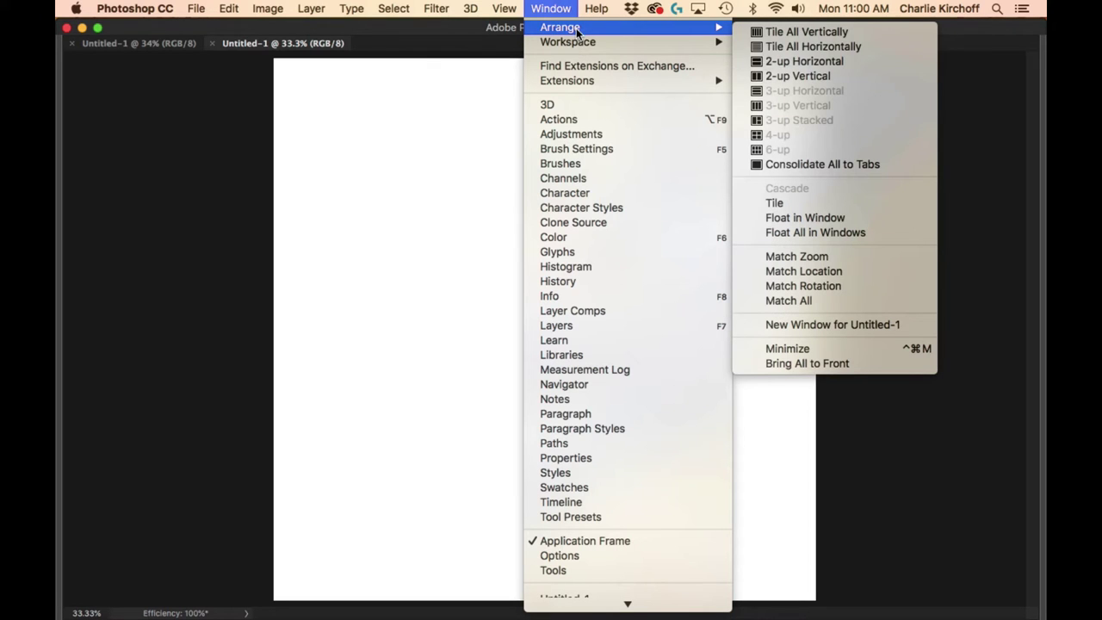
left_click(801, 75)
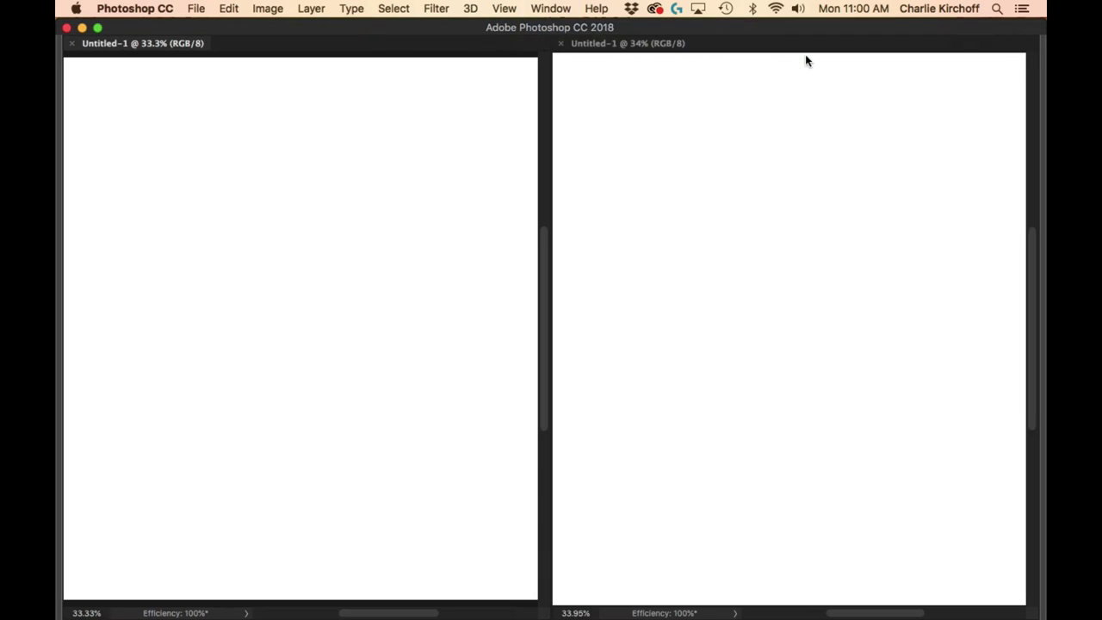
Fit the left and right documents to their panes with Cmd+0.
key("super+0")
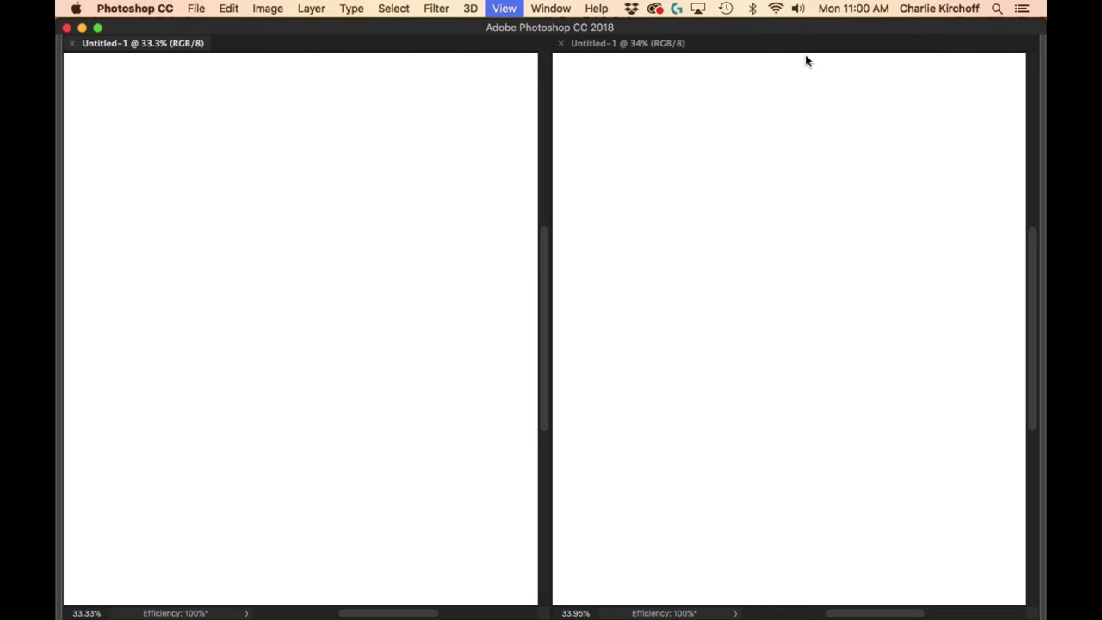
left_click(652, 43)
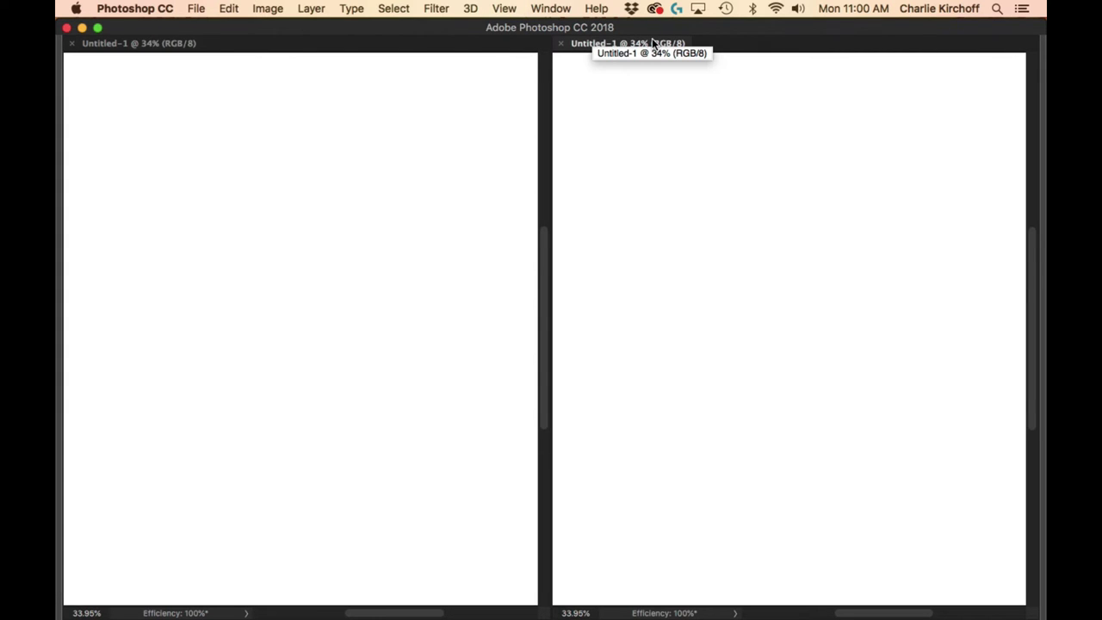
key("Tab")
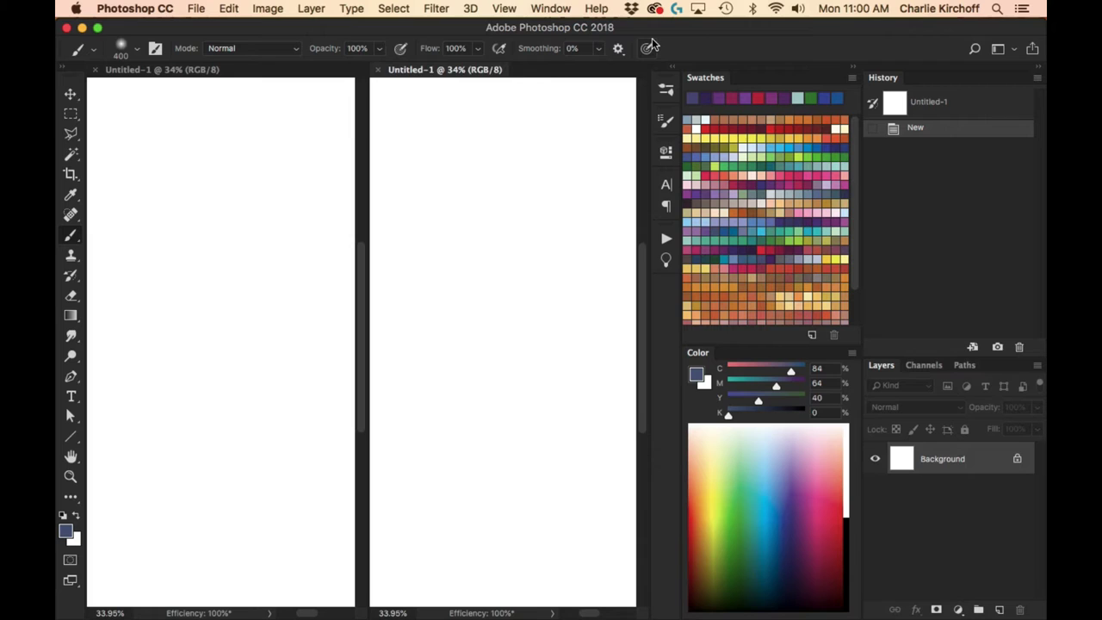
key("super+0")
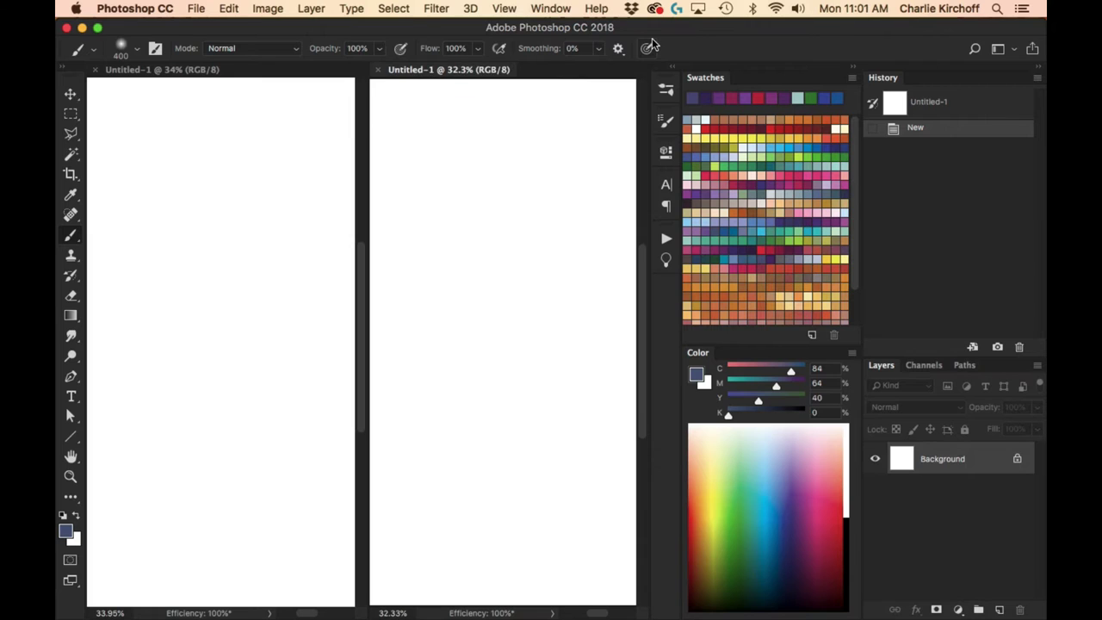
left_click(204, 73)
key("super+0")
left_click(465, 72)
key("Tab")
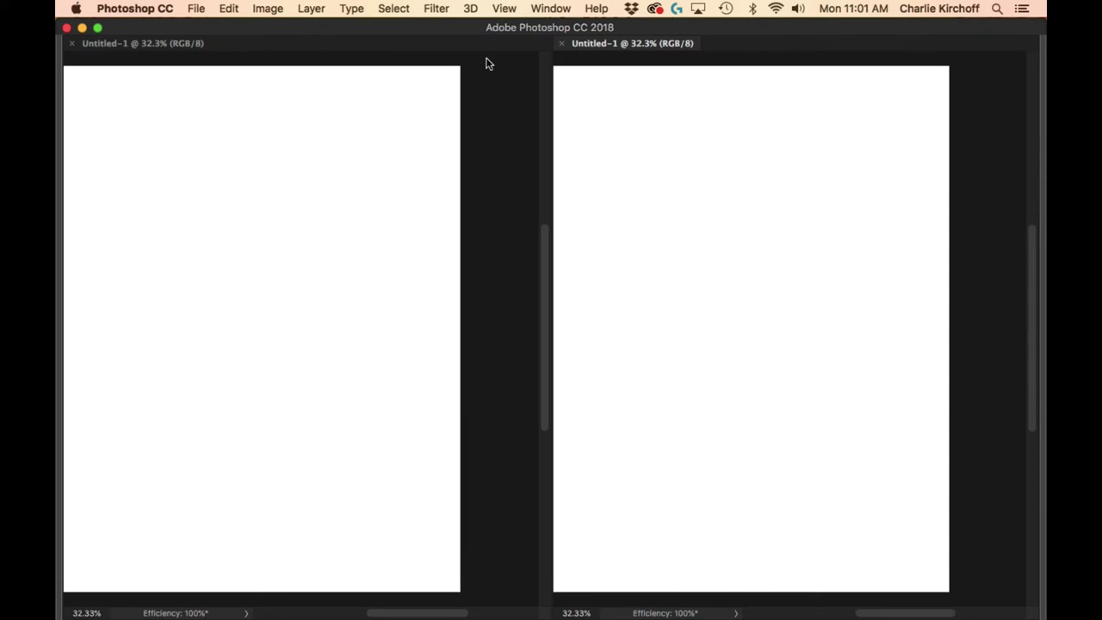
key("super+0")
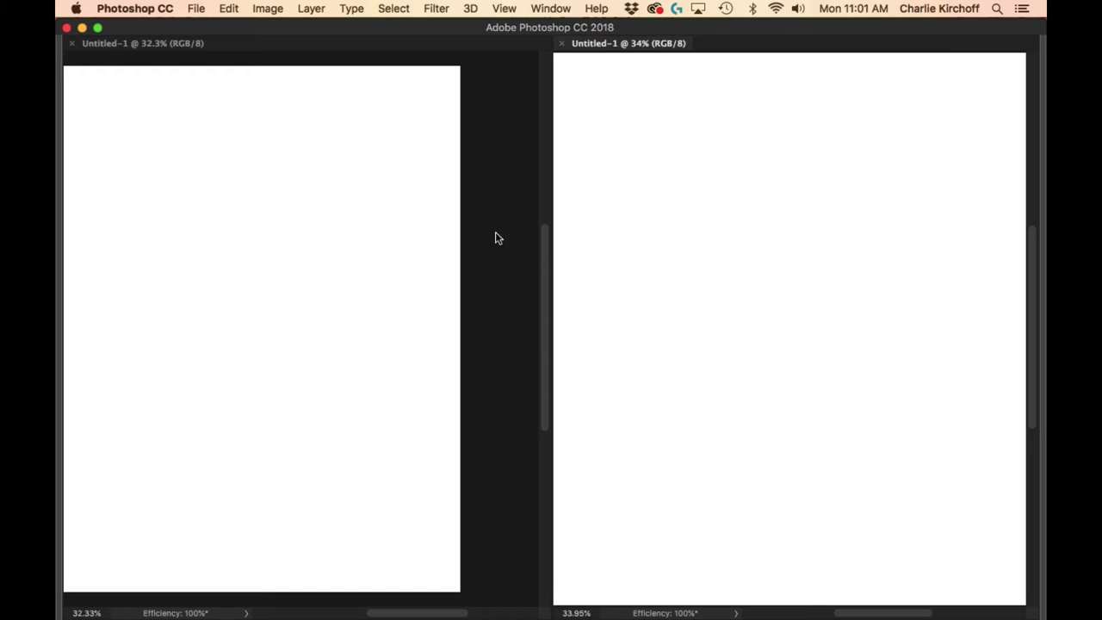
left_click(178, 45)
key("super+0")
Convert the left document to CMYK (SWOP Coated) with Edit > Convert to Profile.
key("b")
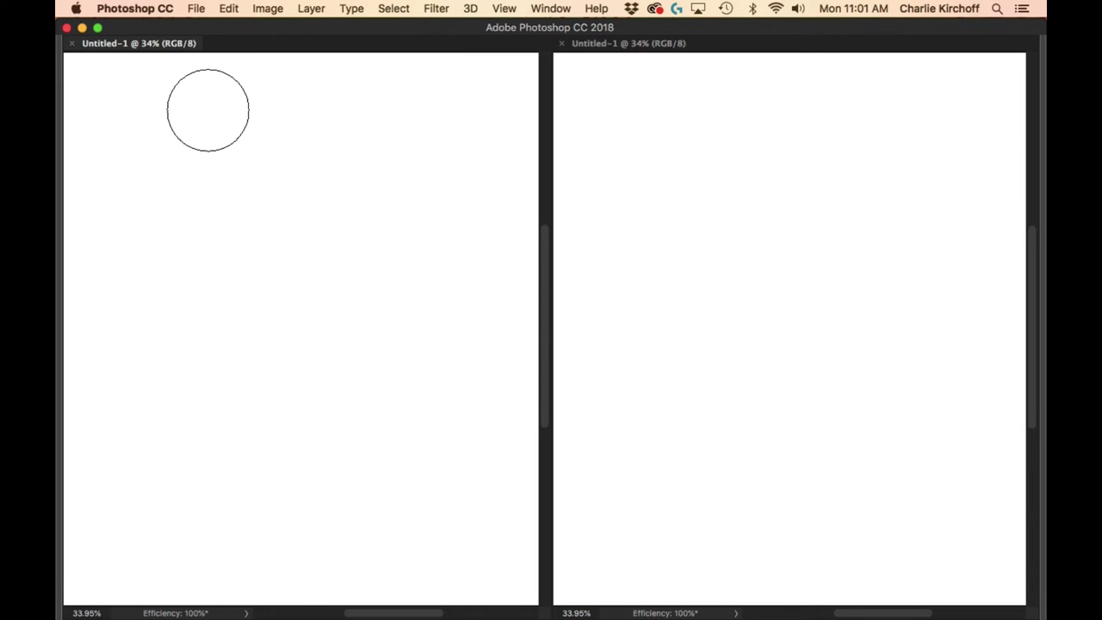
left_click(231, 10)
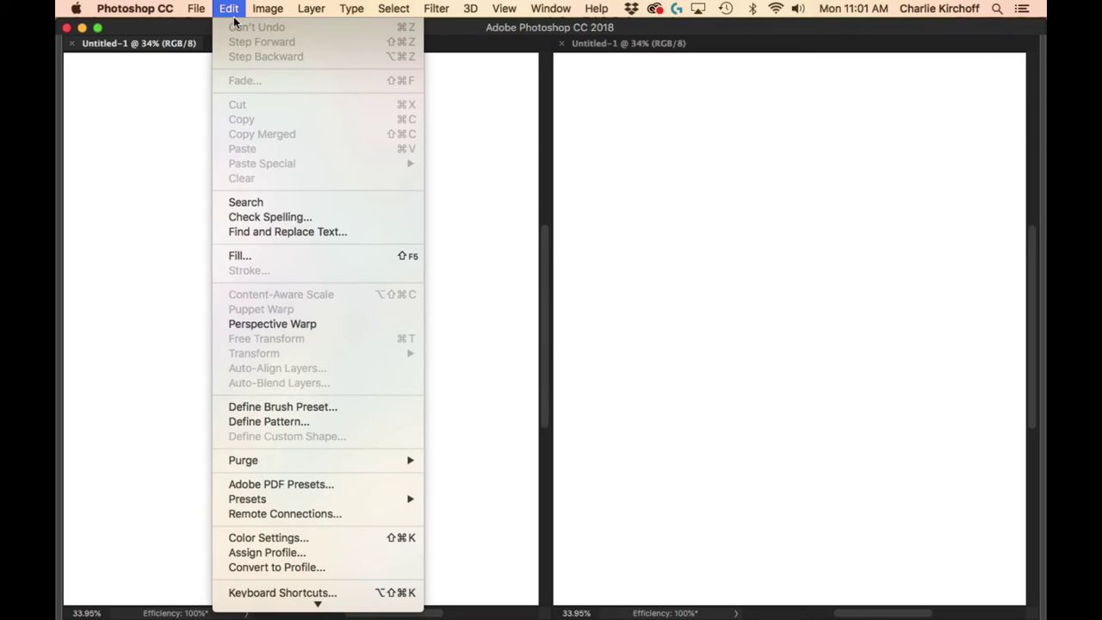
left_click(167, 49)
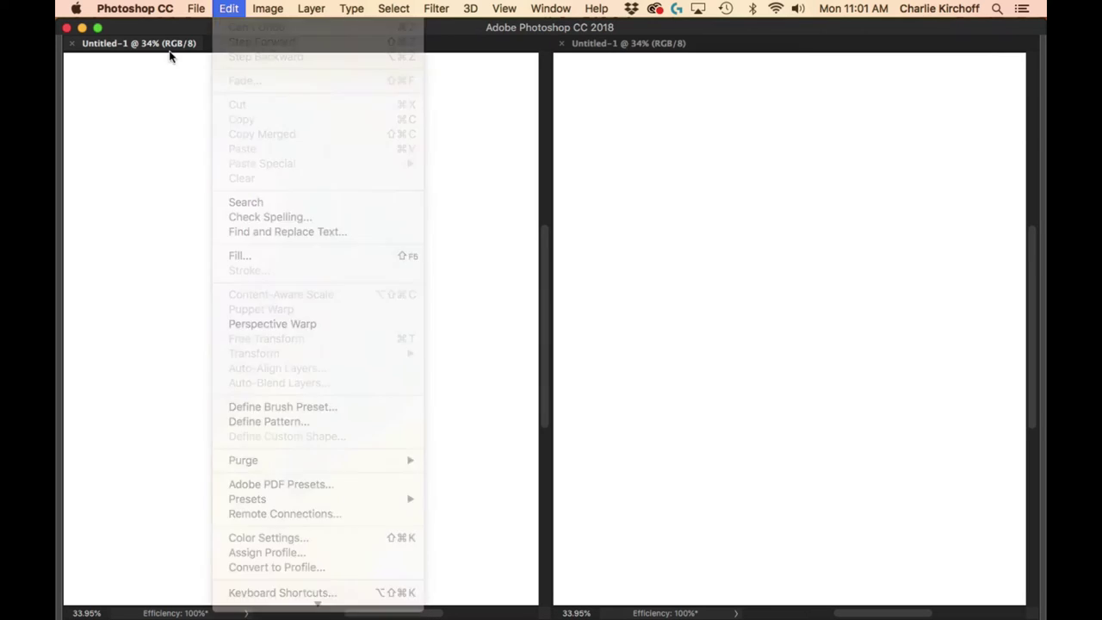
left_click(229, 11)
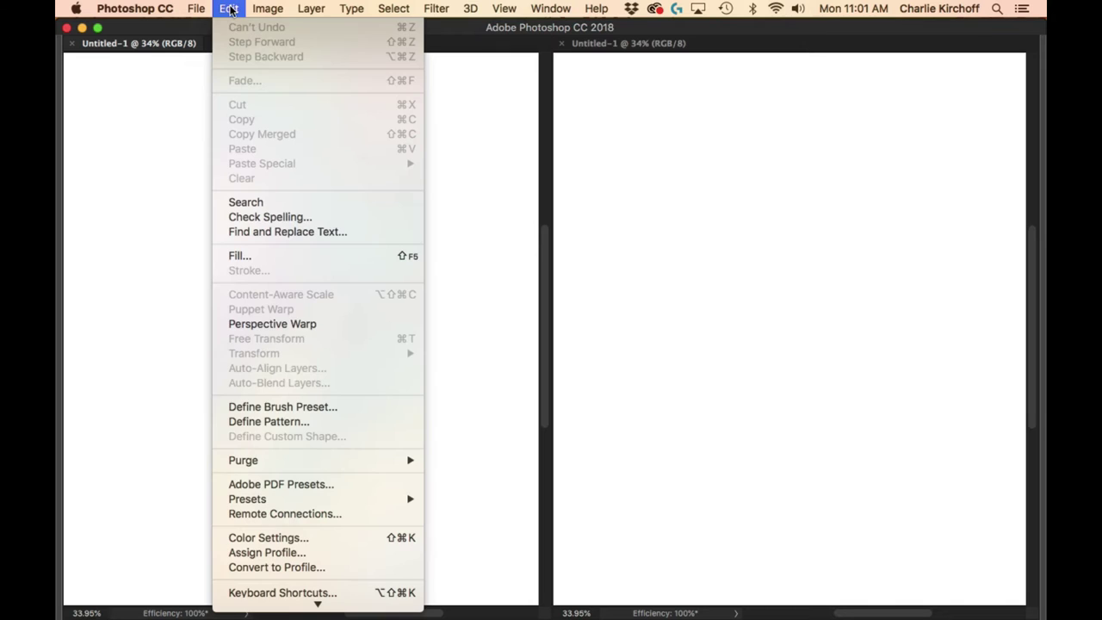
left_click(330, 570)
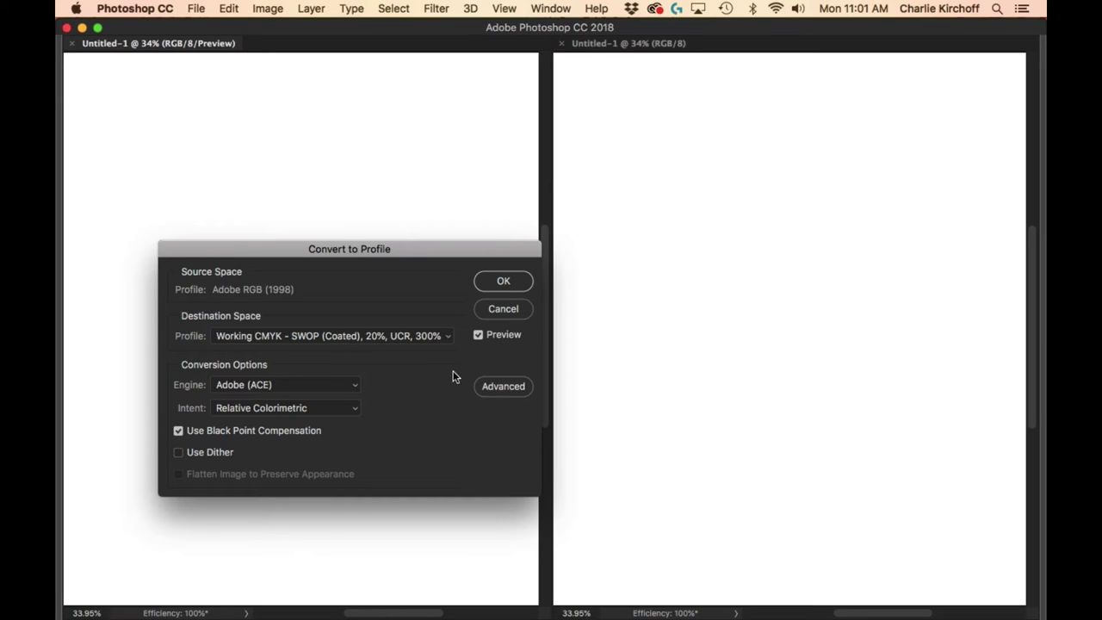
left_click(509, 284)
Make the CMYK document active and bring up Save As for it.
left_click(661, 45)
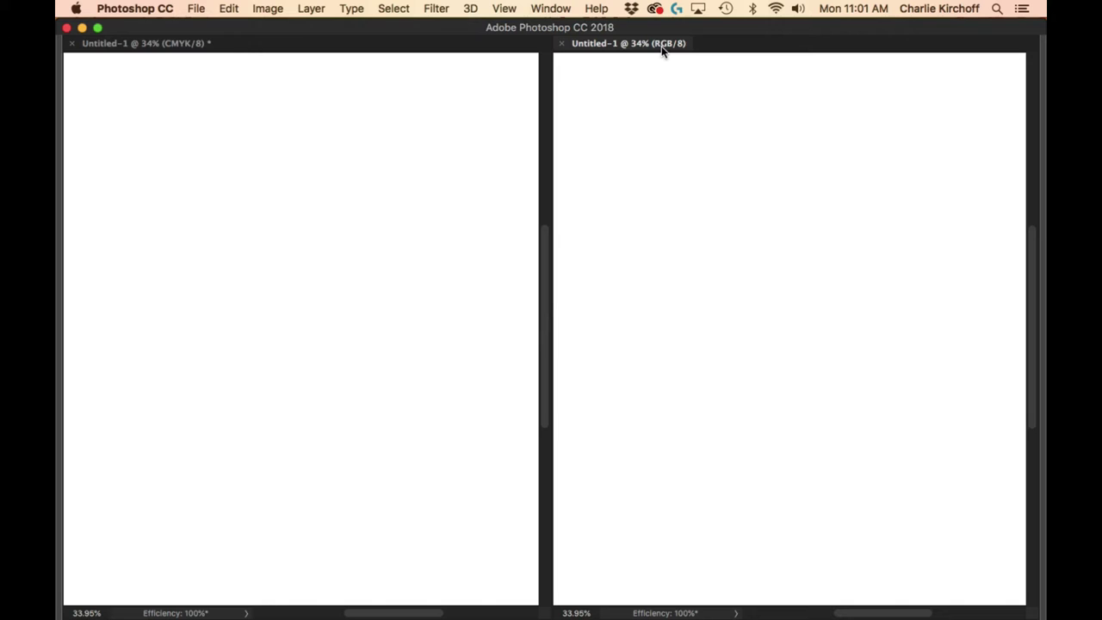
left_click(798, 250)
left_click(181, 45)
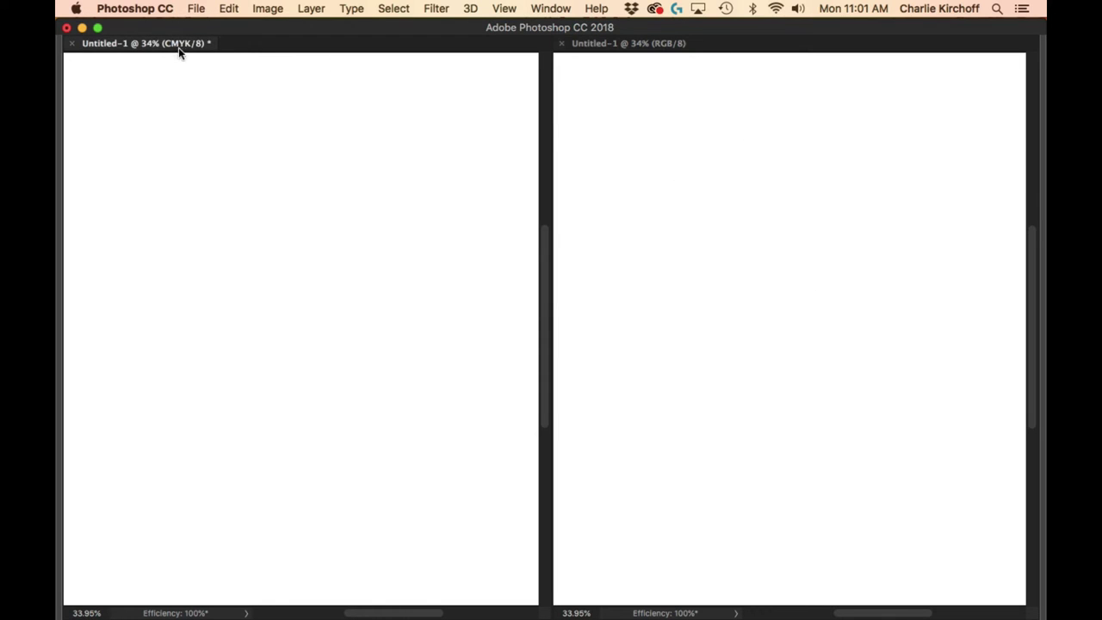
key("super+s")
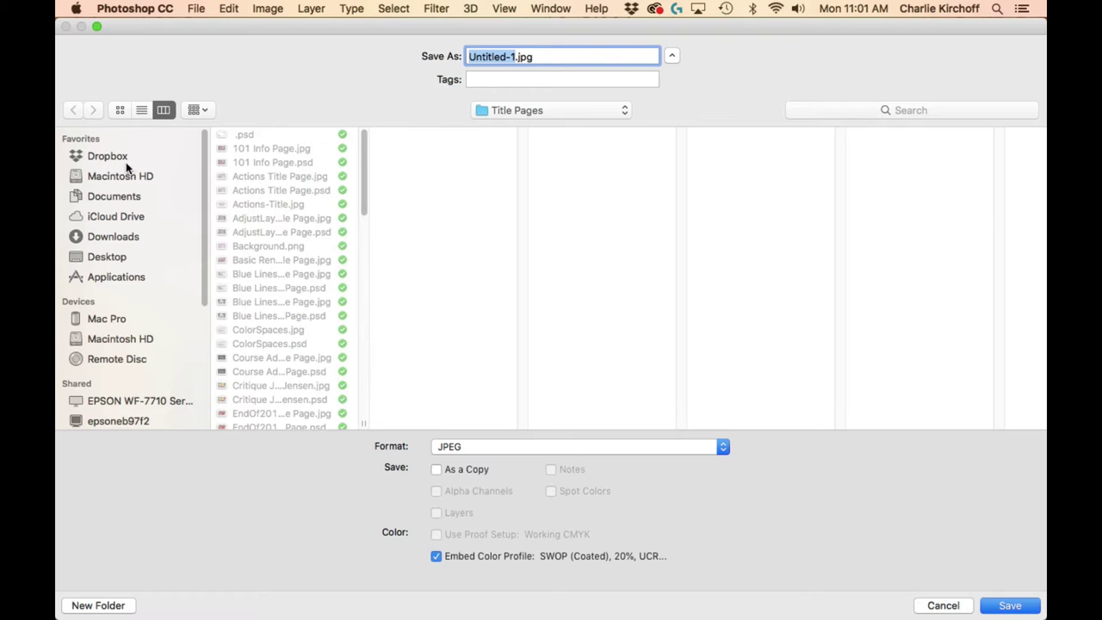
Save the left document to the Desktop as CMYK.psd in Photoshop format.
left_click(129, 258)
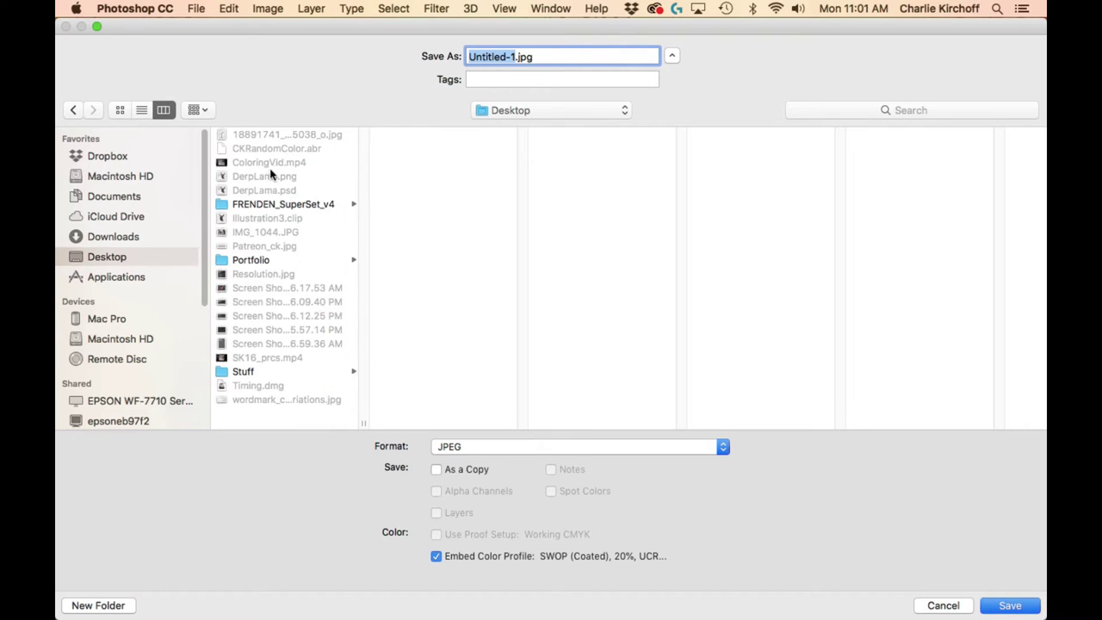
left_click(517, 57)
left_click_drag(516, 57, 366, 152)
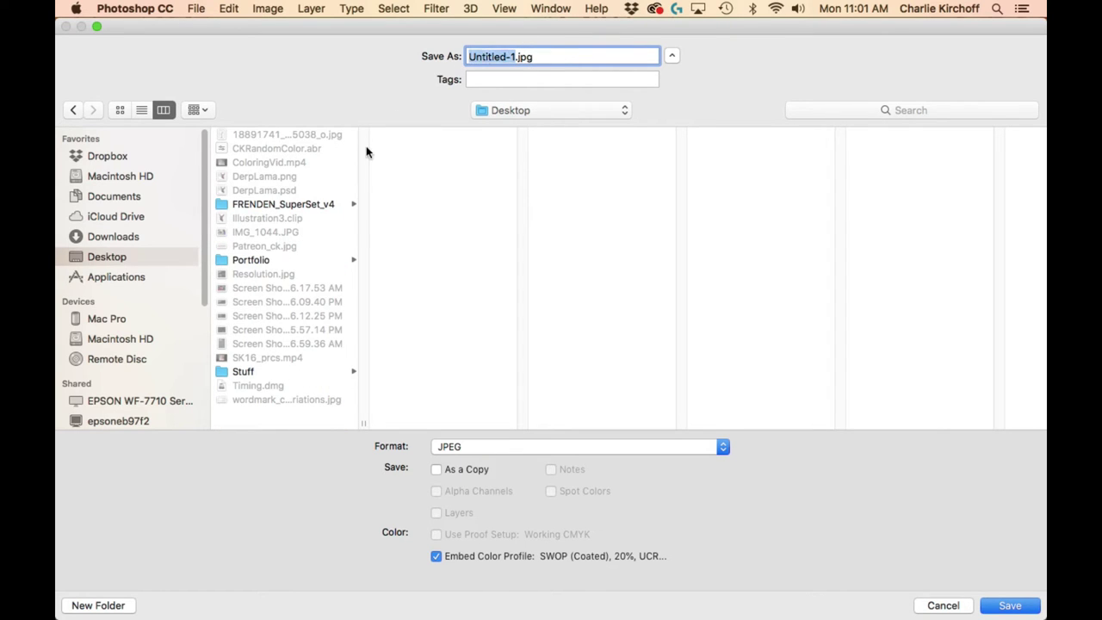
type("CMYK")
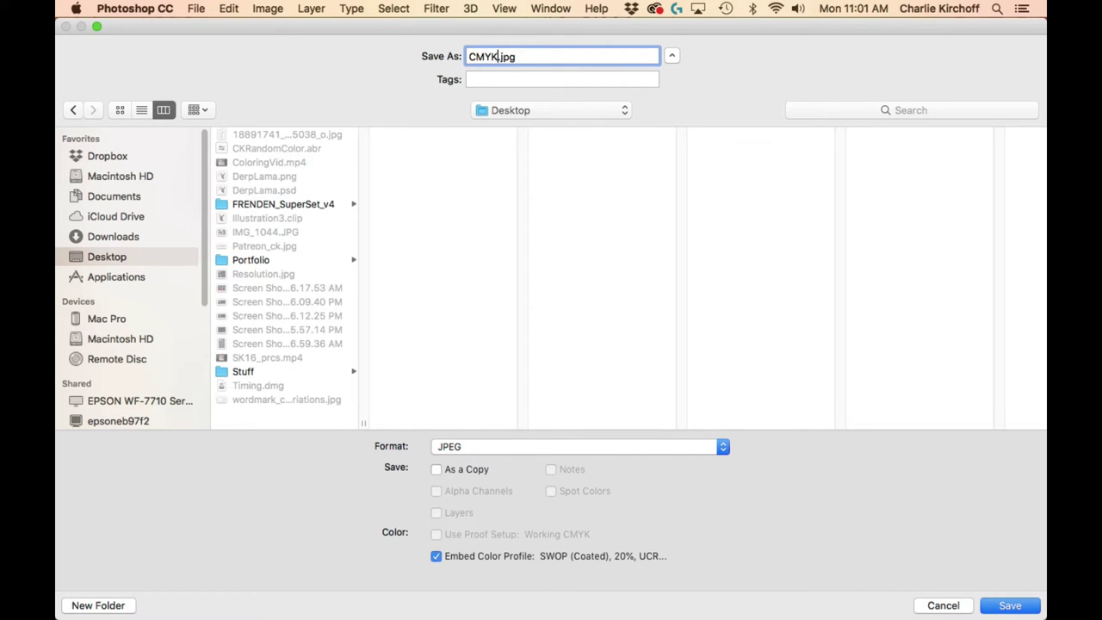
left_click(545, 446)
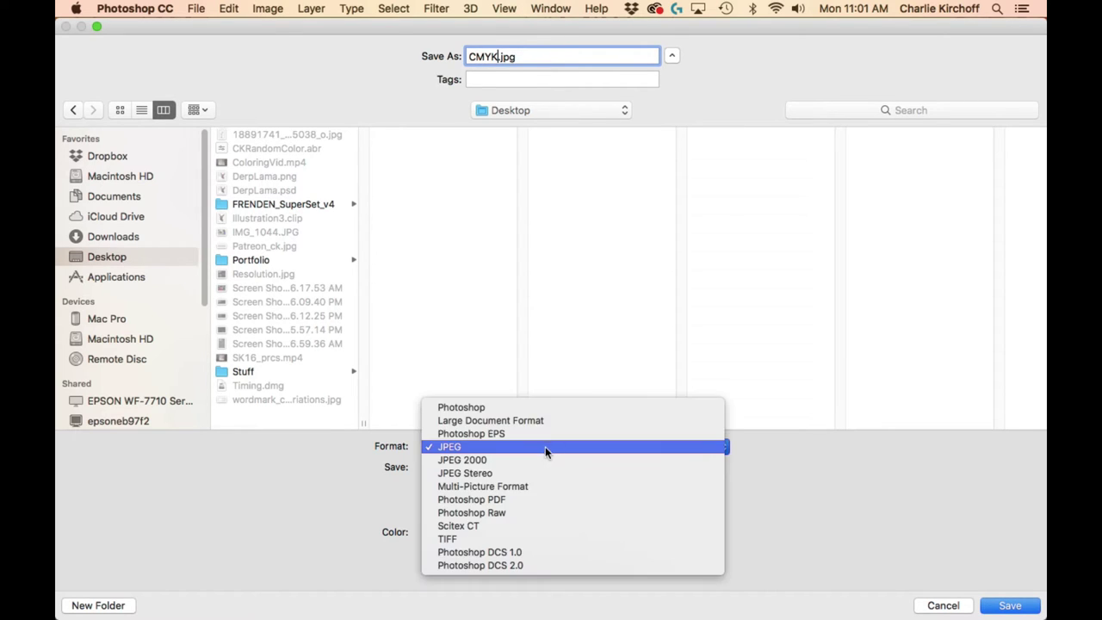
left_click(505, 407)
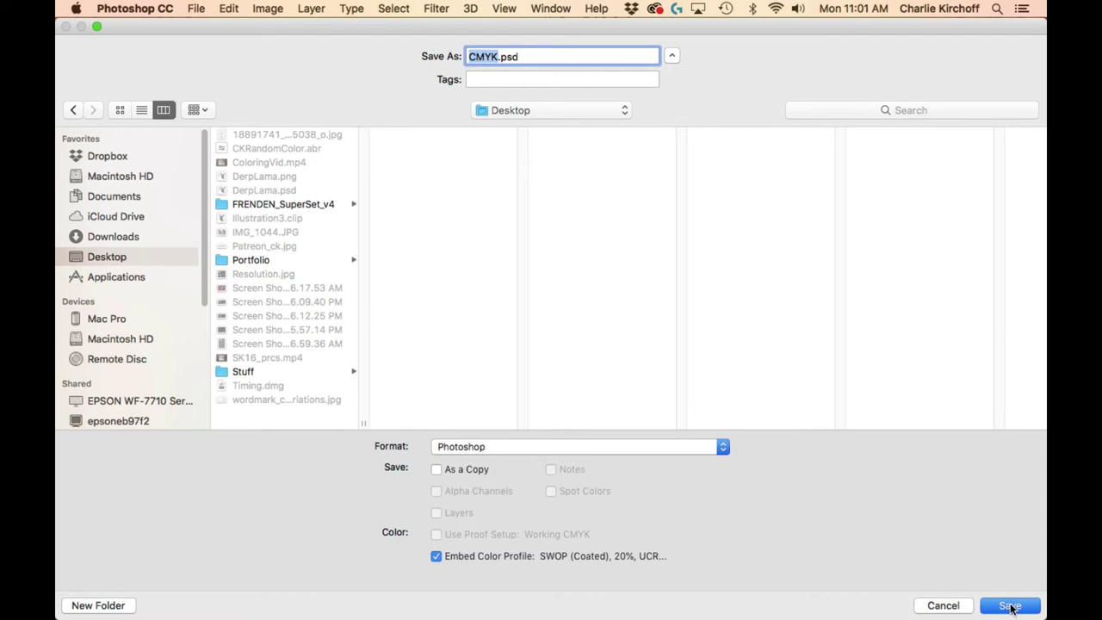
left_click(1007, 606)
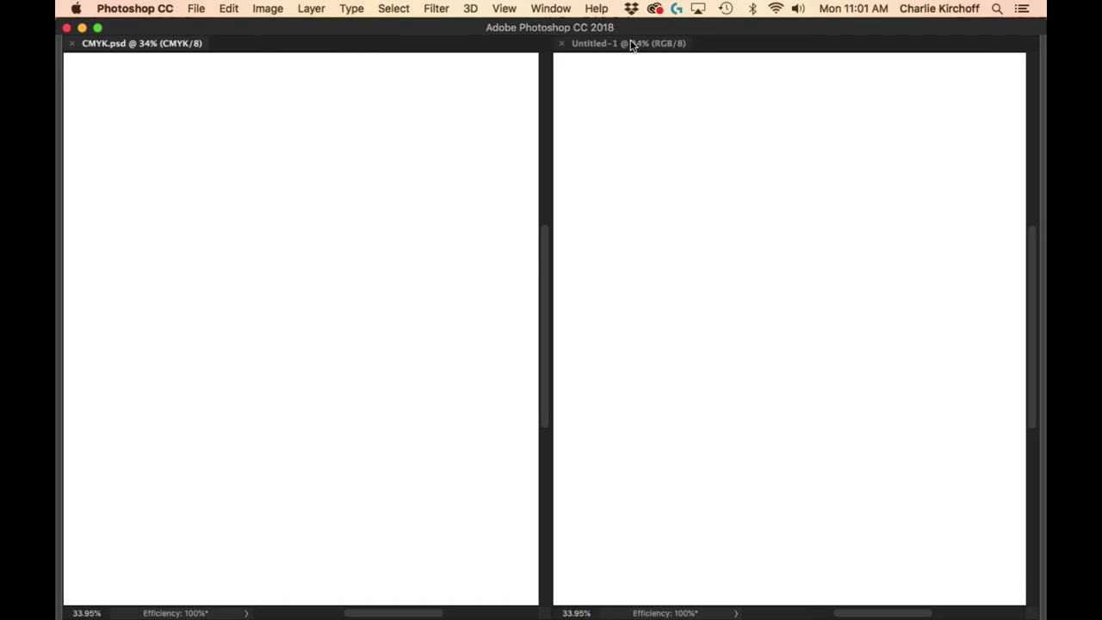
In Save As for the other document, name it RGB and keep Photoshop format.
left_click(670, 45)
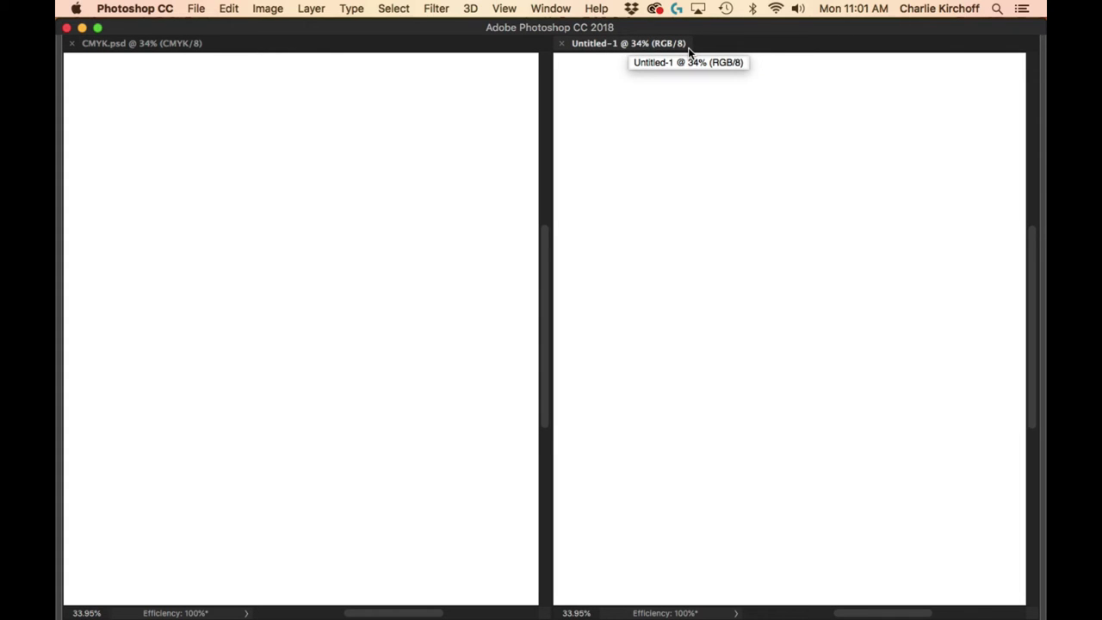
key("super+s")
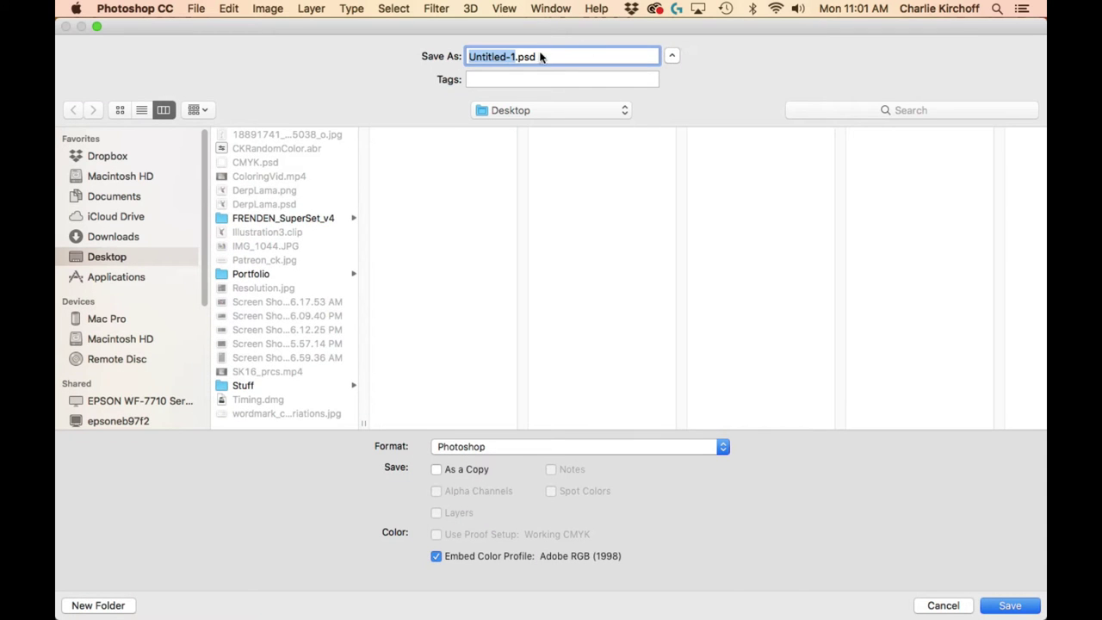
type("RB")
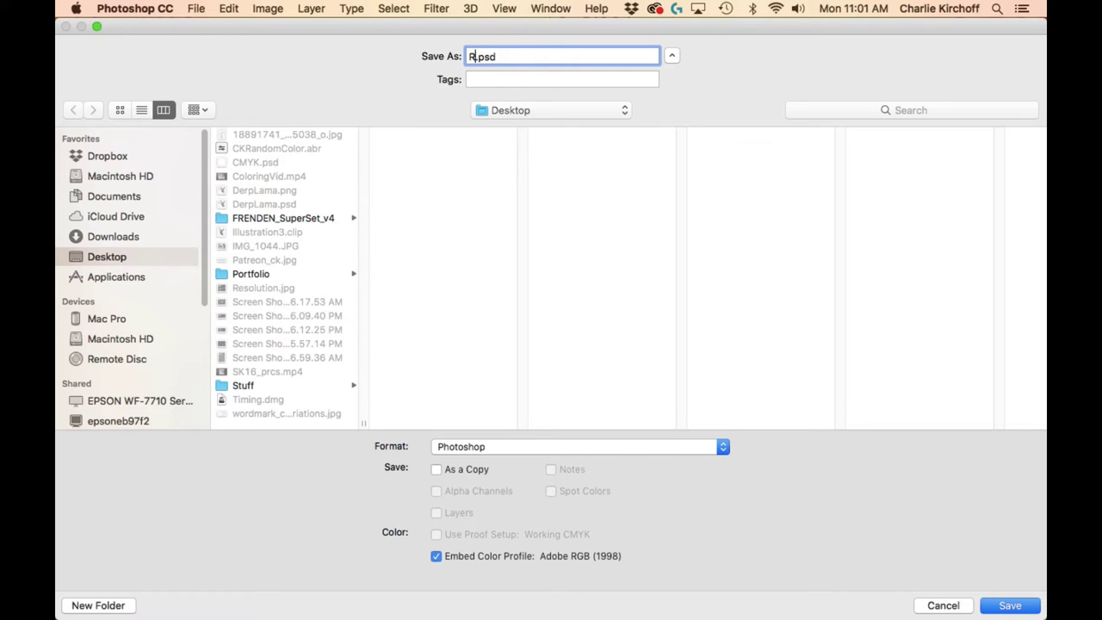
key("BackSpace")
type("GB")
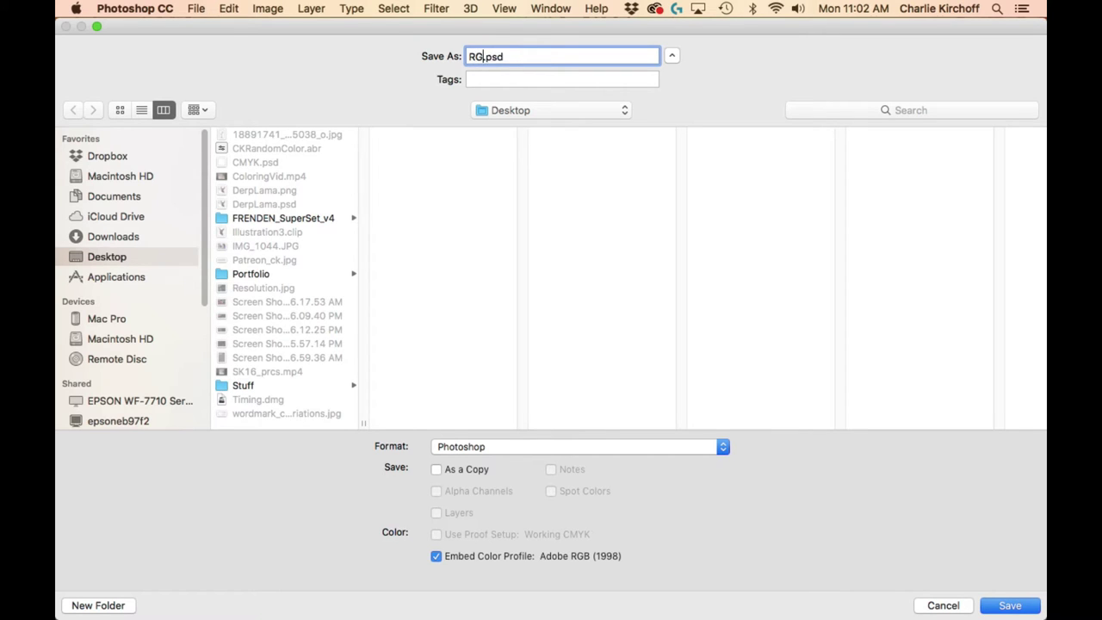
left_click(572, 446)
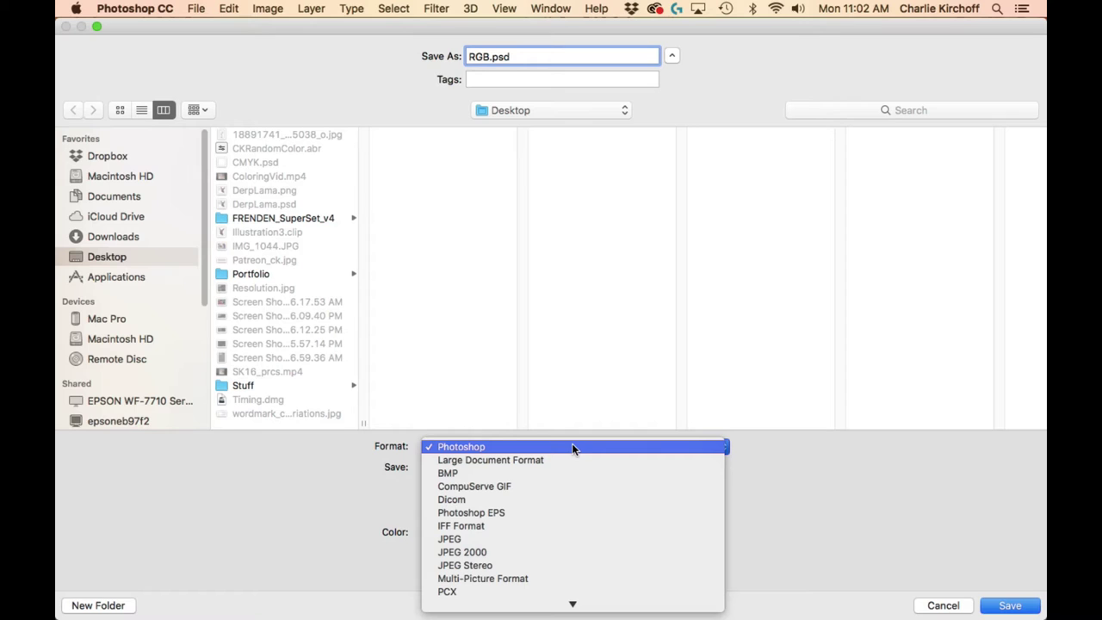
left_click(573, 447)
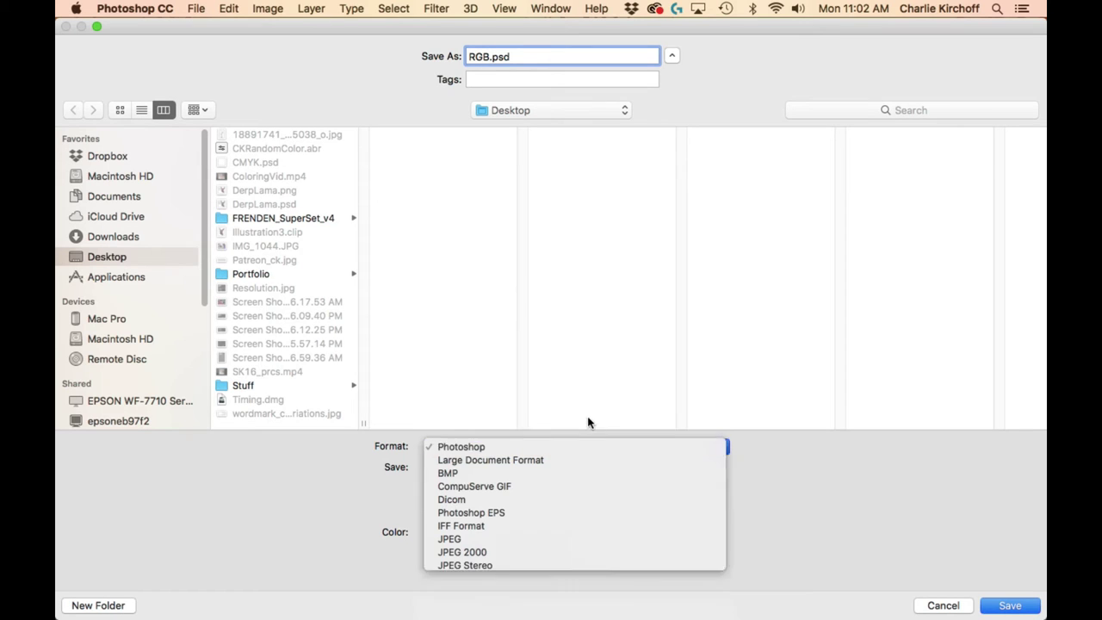
Save RGB.psd to the Desktop, then convert it to Working RGB – Adobe RGB (1998).
left_click(1009, 606)
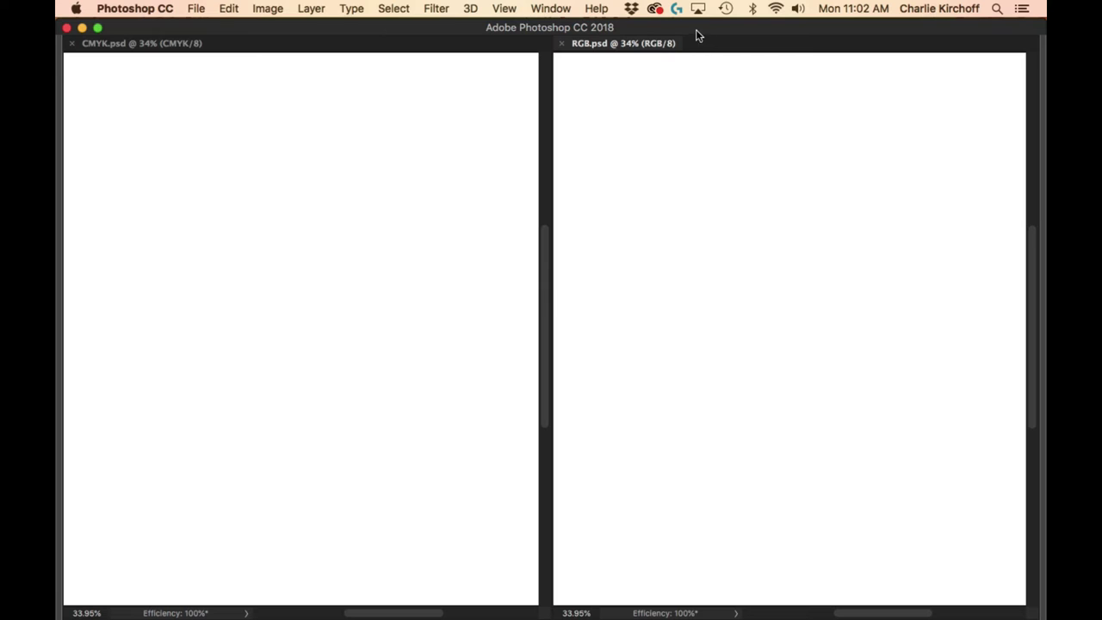
left_click(229, 11)
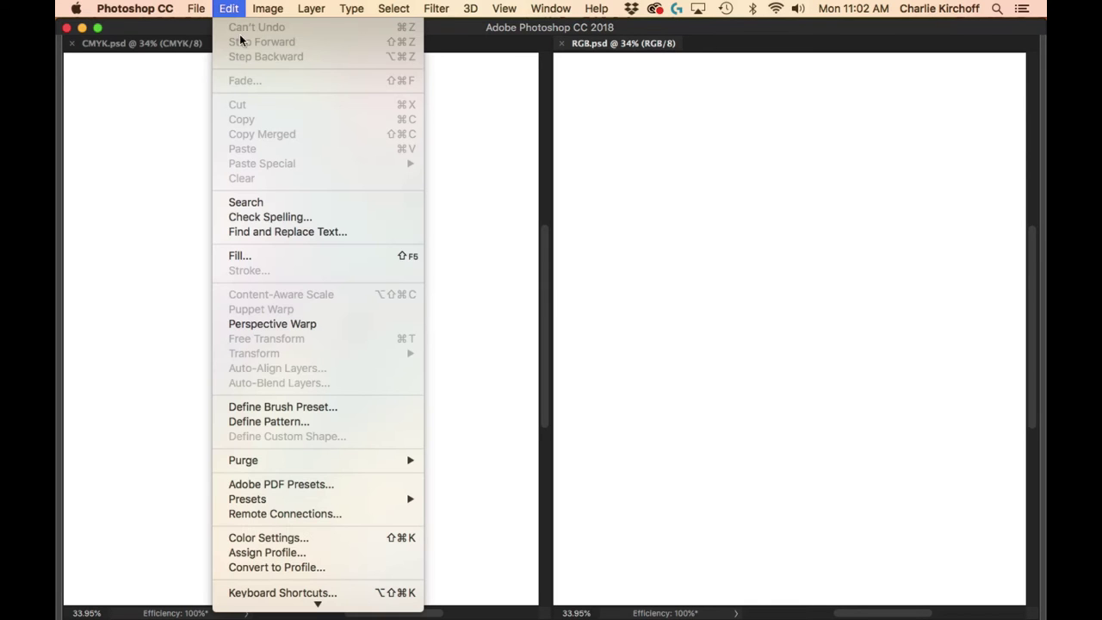
left_click(319, 567)
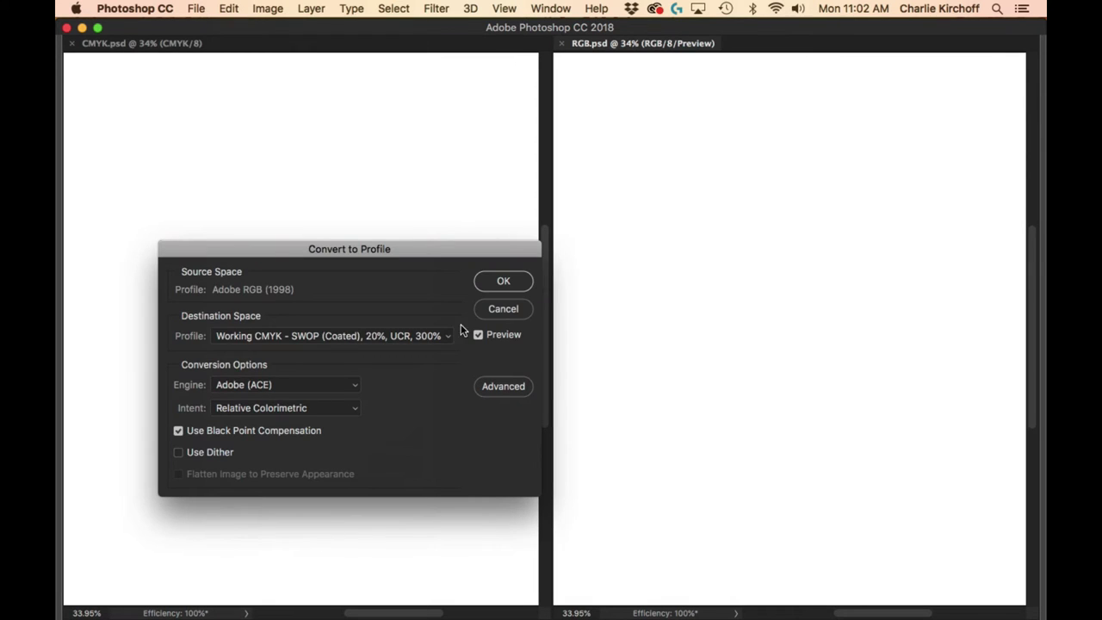
left_click(457, 338)
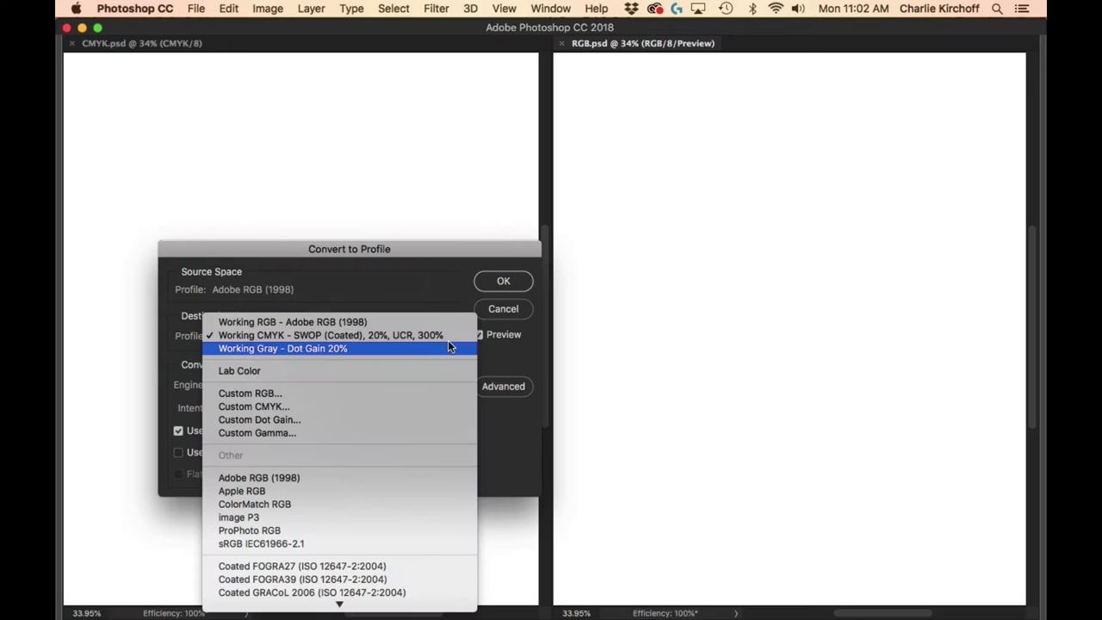
left_click(351, 320)
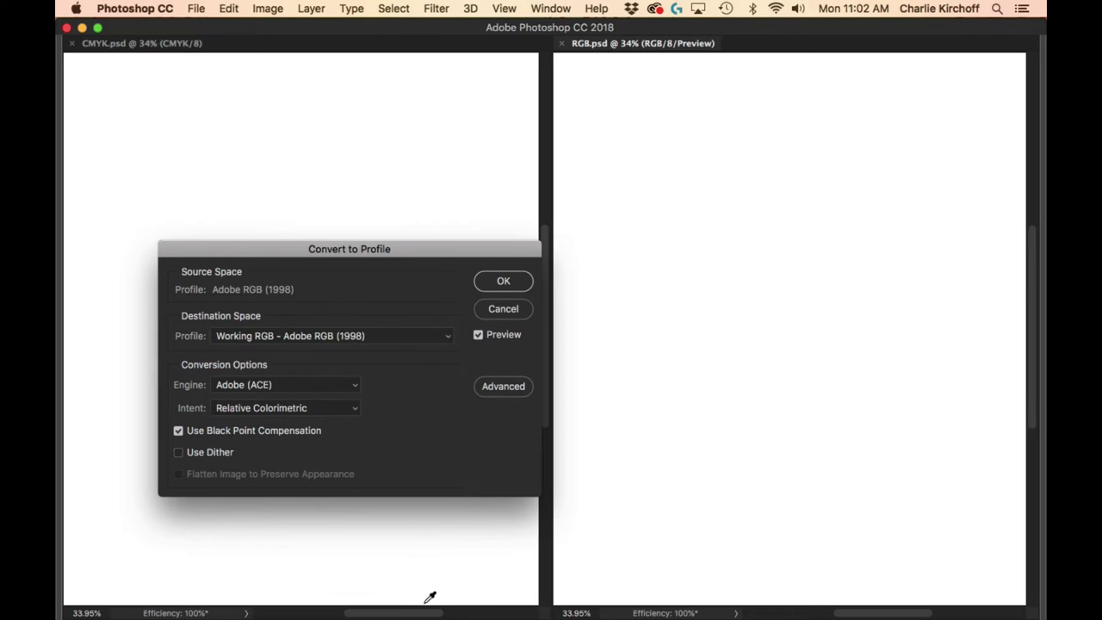
left_click(504, 282)
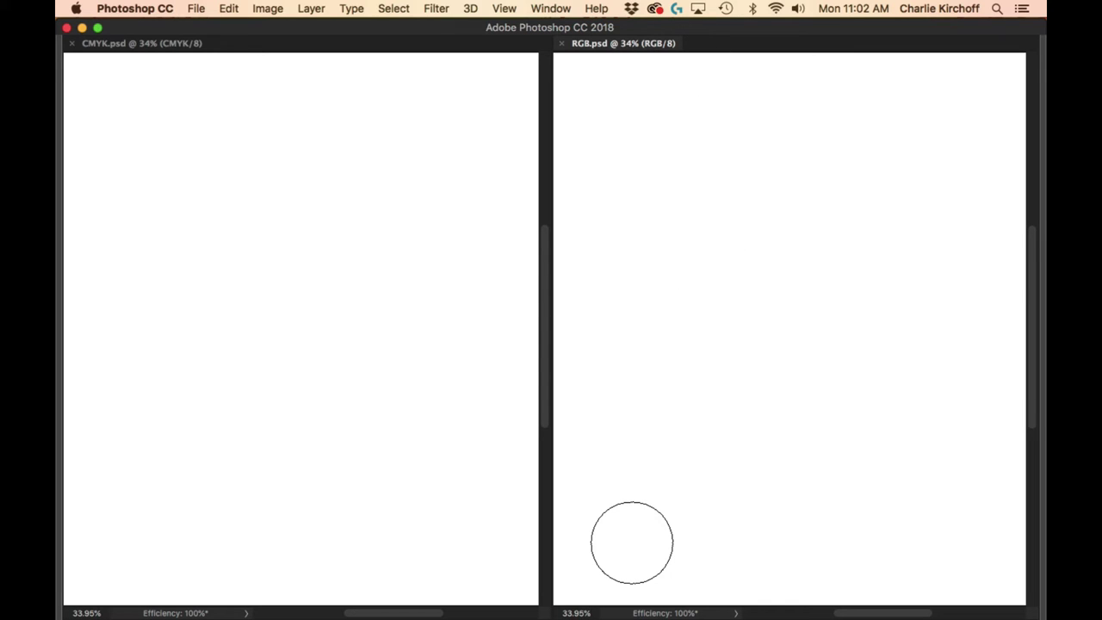
Set RGB.psd's Proof Setup to Working CMYK, then make CMYK.psd active with panels shown.
left_click(505, 8)
mouse_move(517, 28)
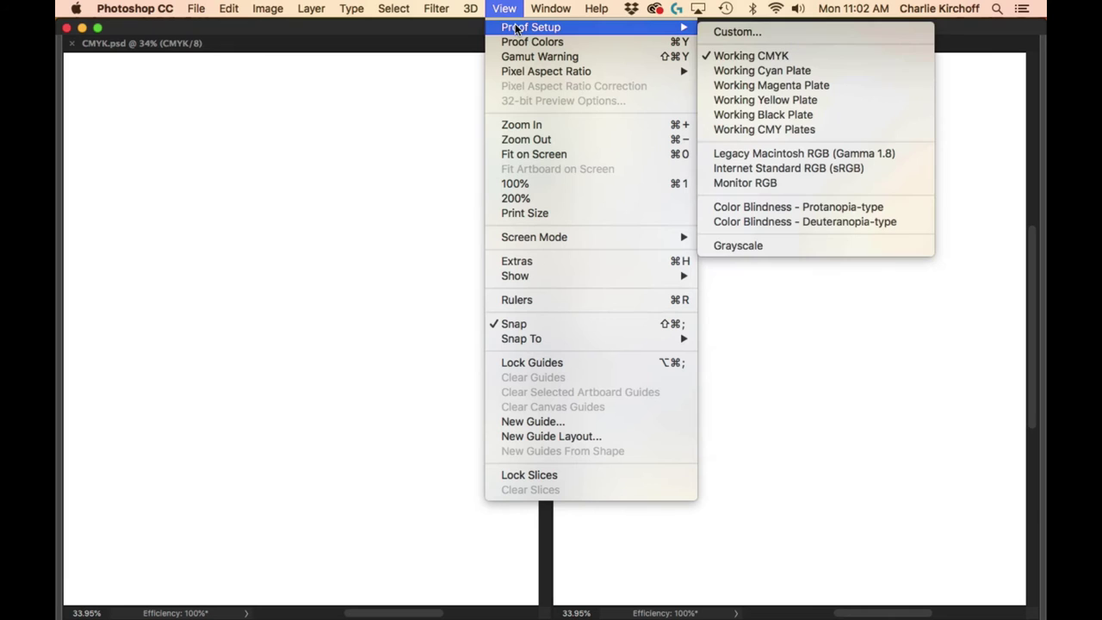
left_click(778, 55)
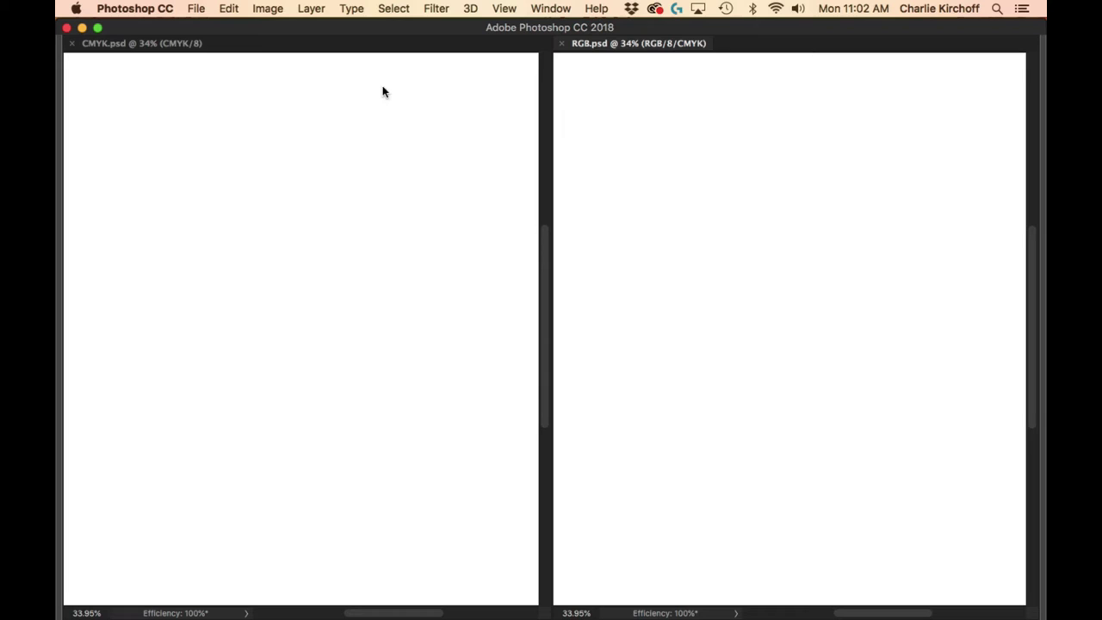
left_click(635, 63)
left_click(645, 184)
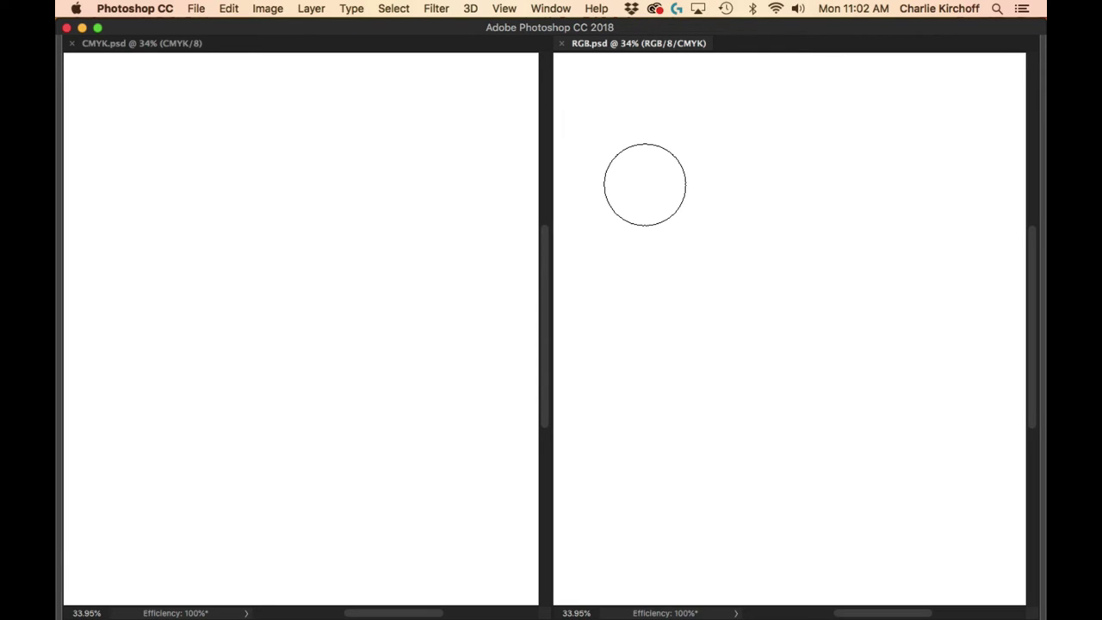
mouse_move(860, 93)
left_mouse_down()
mouse_move(832, 201)
mouse_move(782, 187)
left_mouse_up()
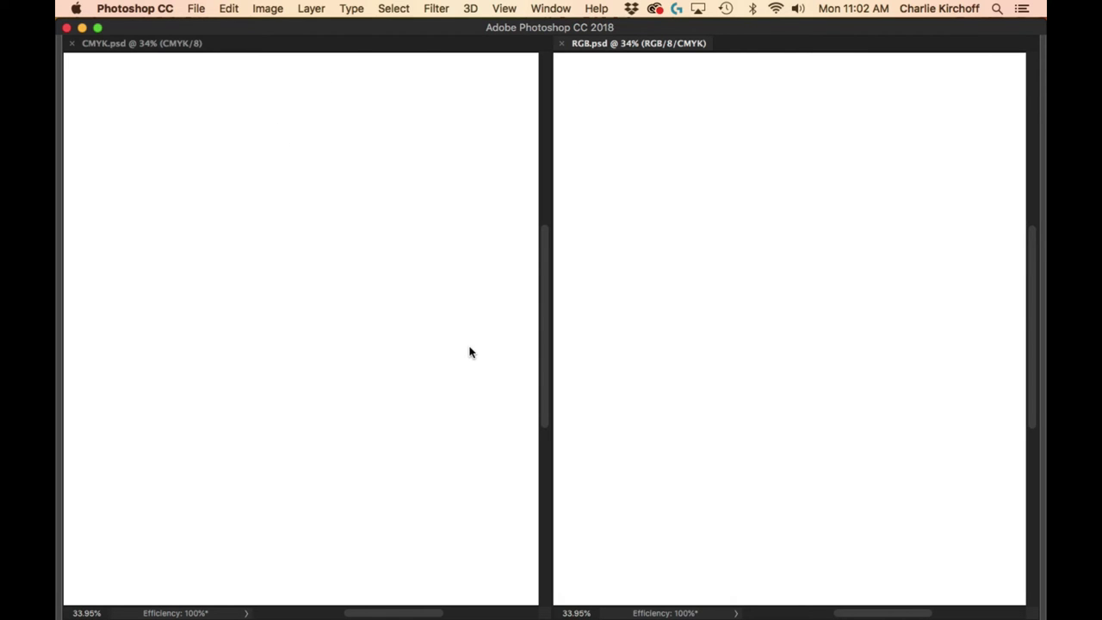
left_click(403, 254)
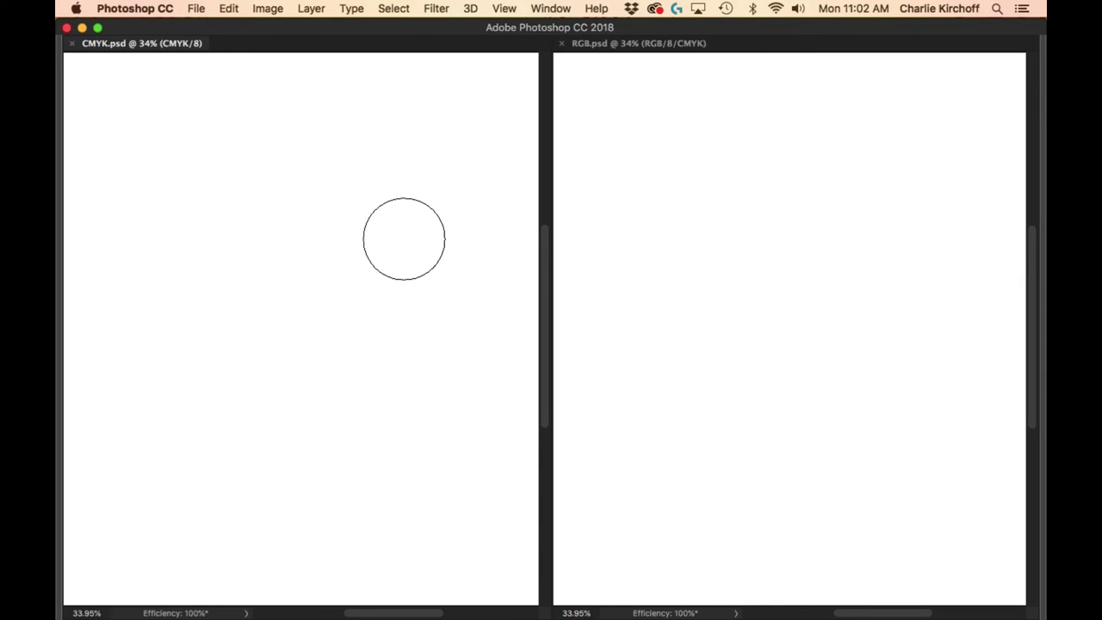
key("Tab")
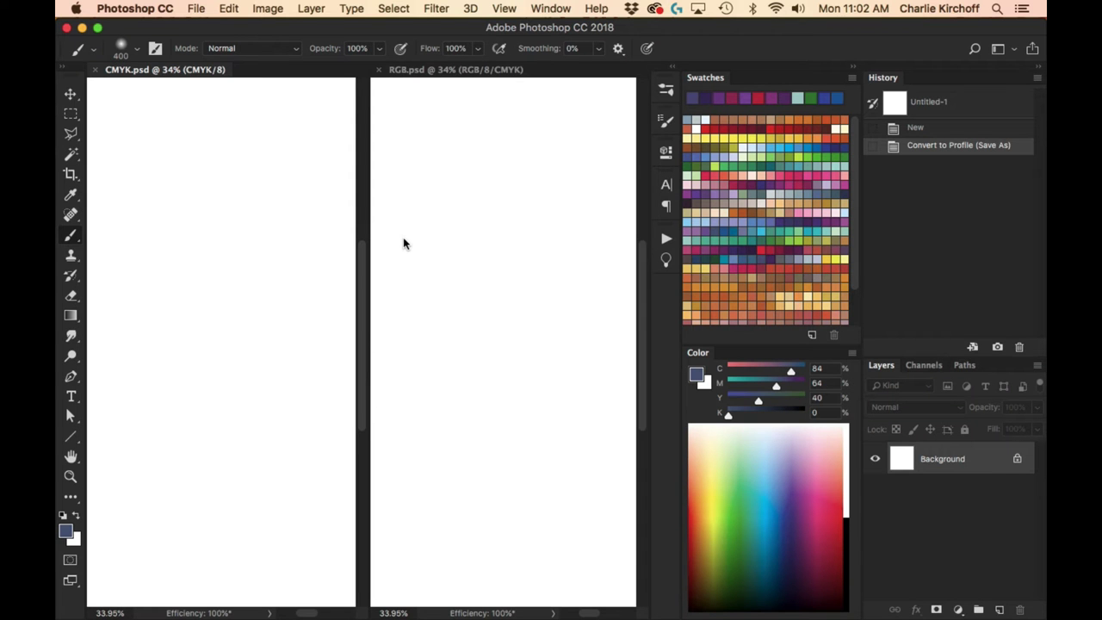
Pick dark reddish brown C48 M80 Y84 K47 and fill both CMYK.psd and RGB.psd with it.
left_click(832, 126)
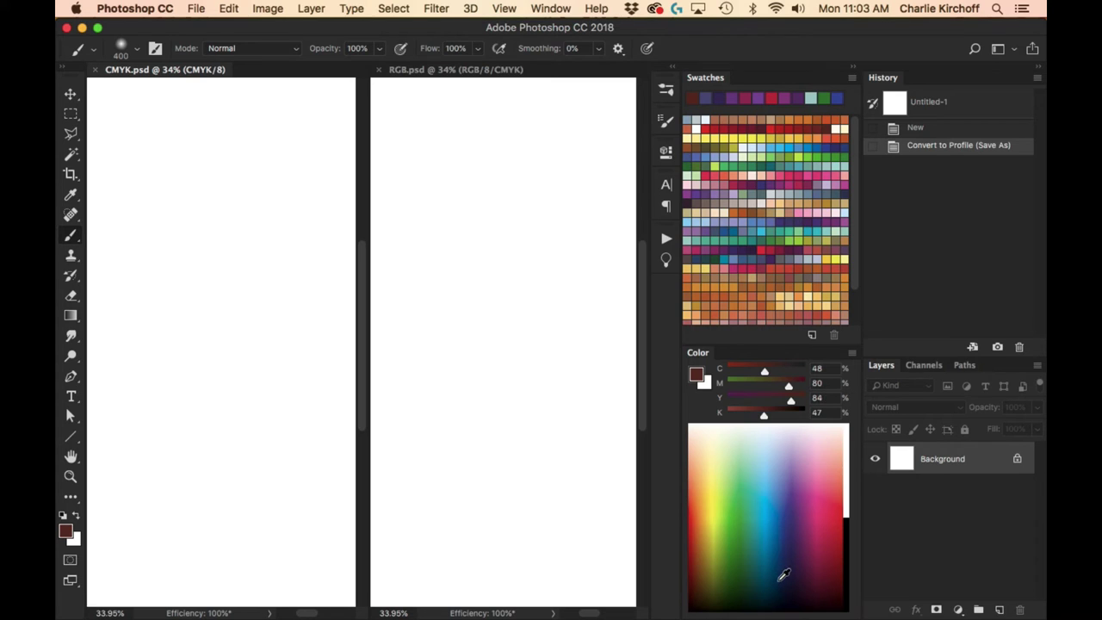
key("Tab")
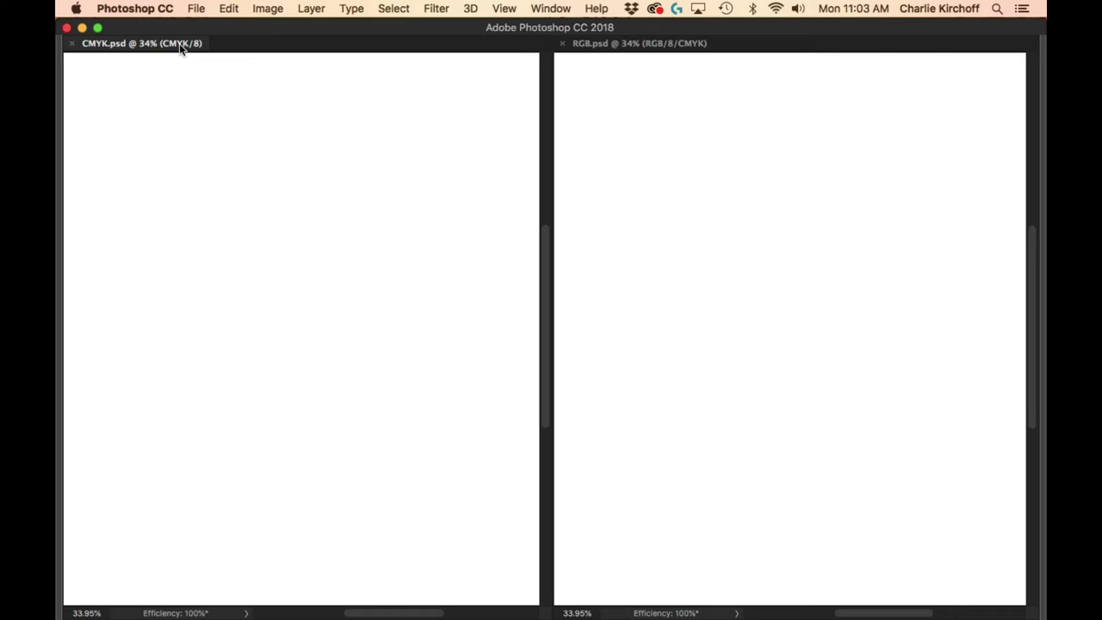
key("alt+BackSpace")
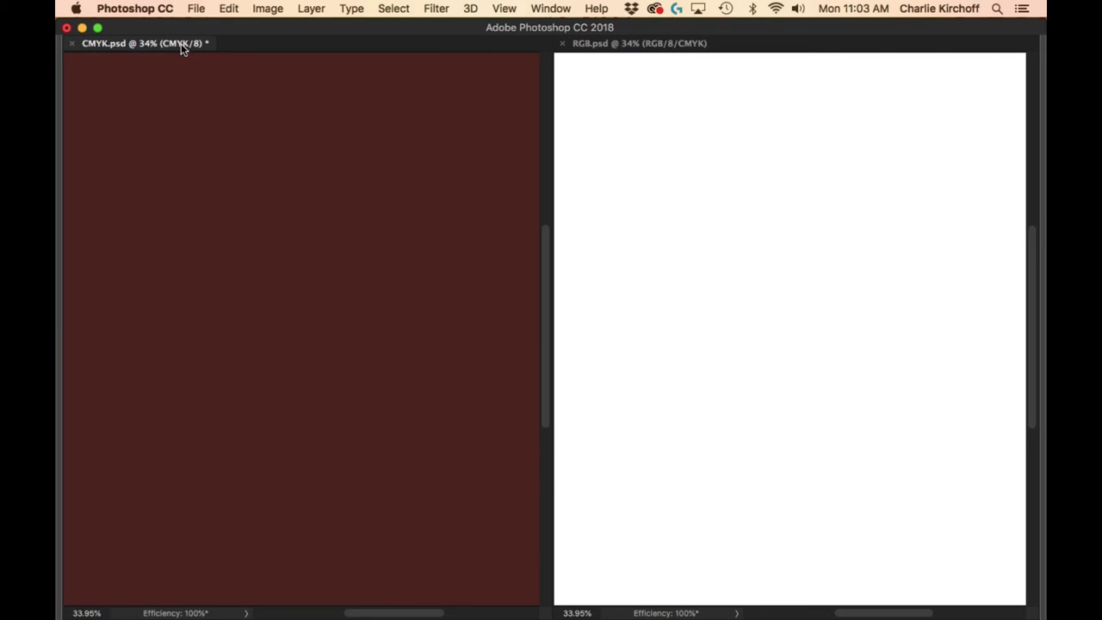
left_click(693, 43)
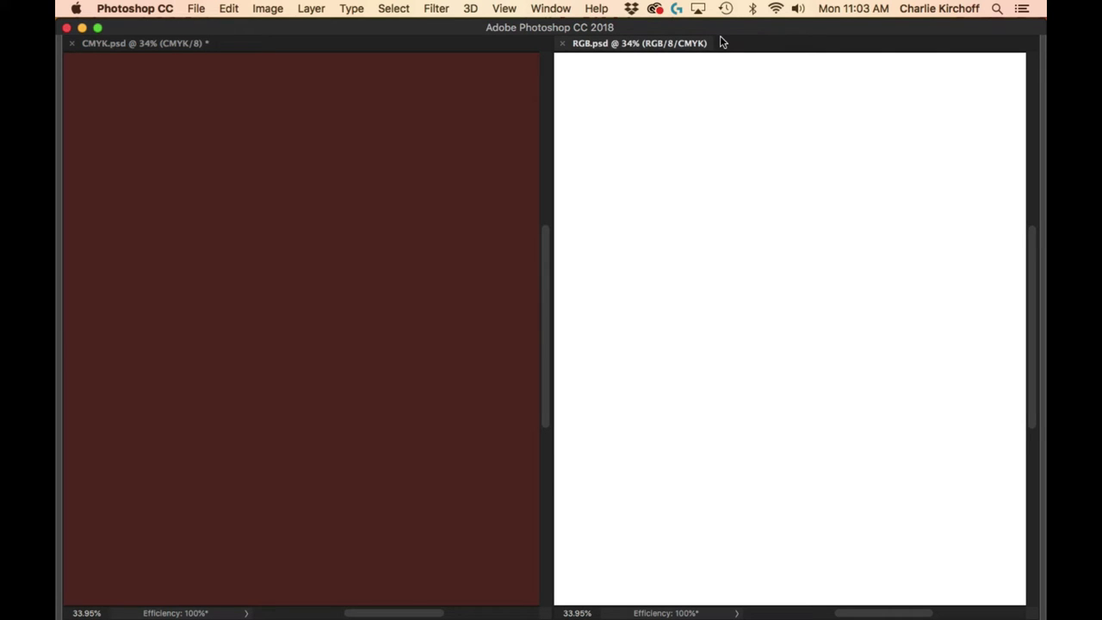
key("alt+BackSpace")
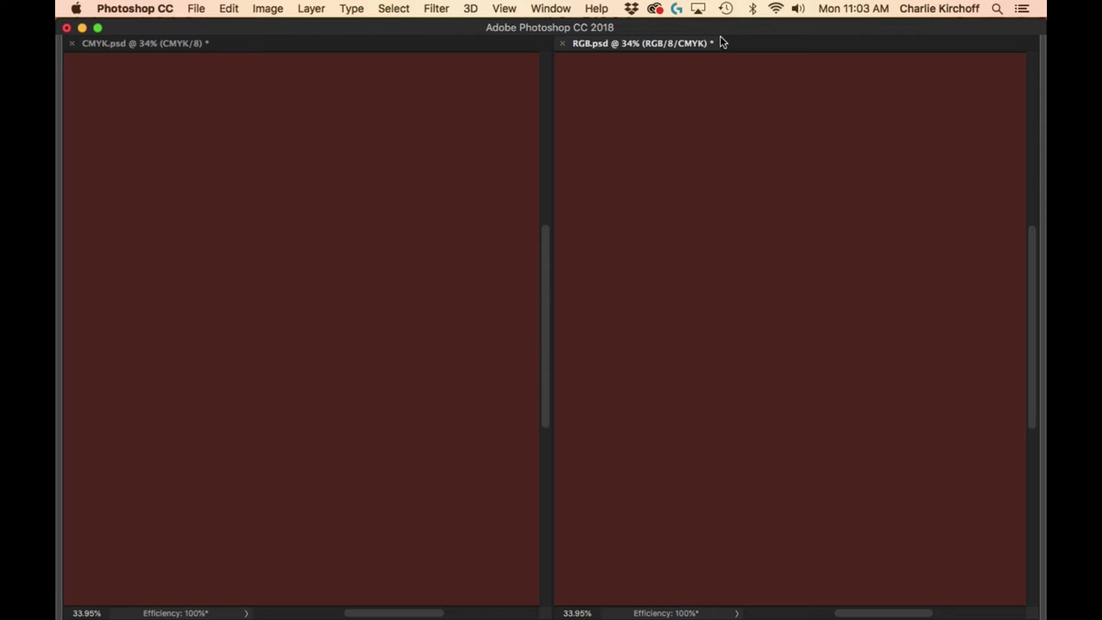
key("Tab")
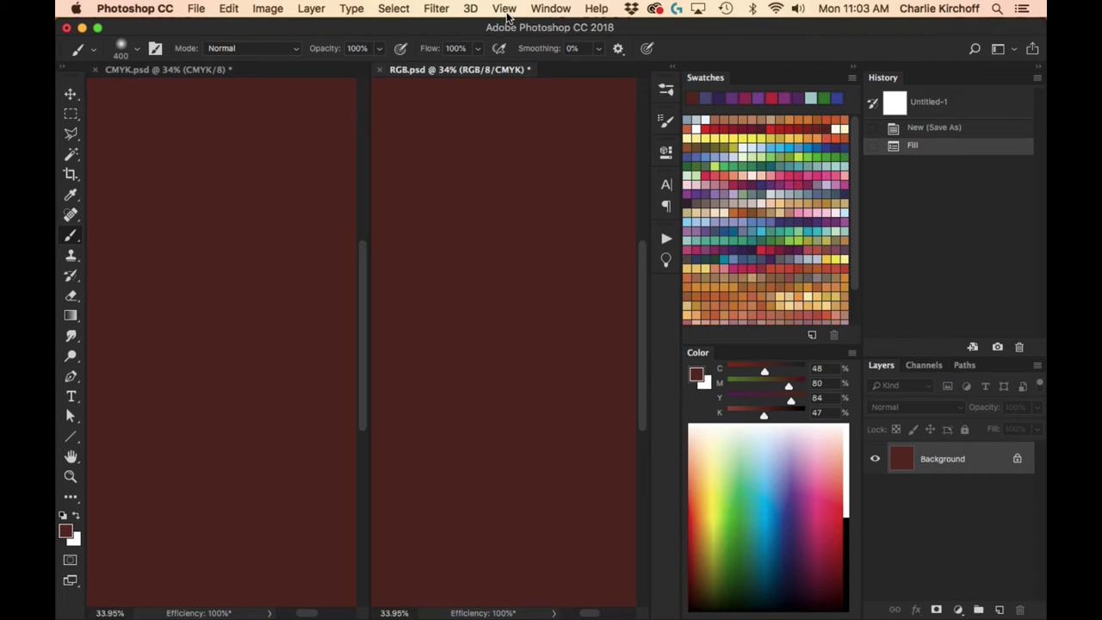
Open the Info panel and set its First Color Readout to Total Ink in Panel Options.
left_click(550, 8)
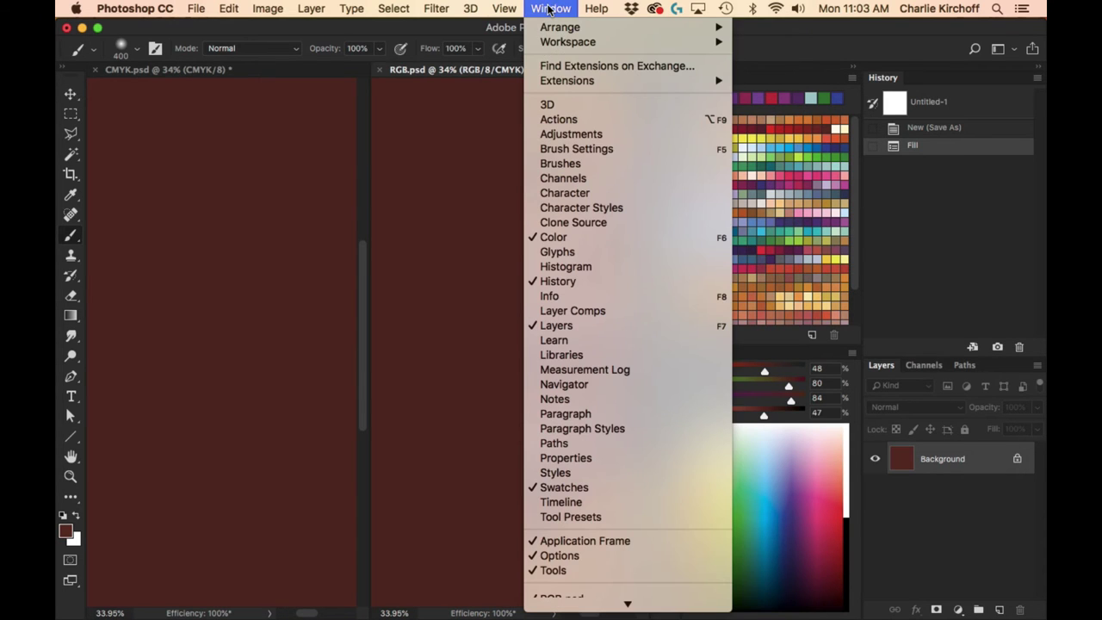
left_click(558, 298)
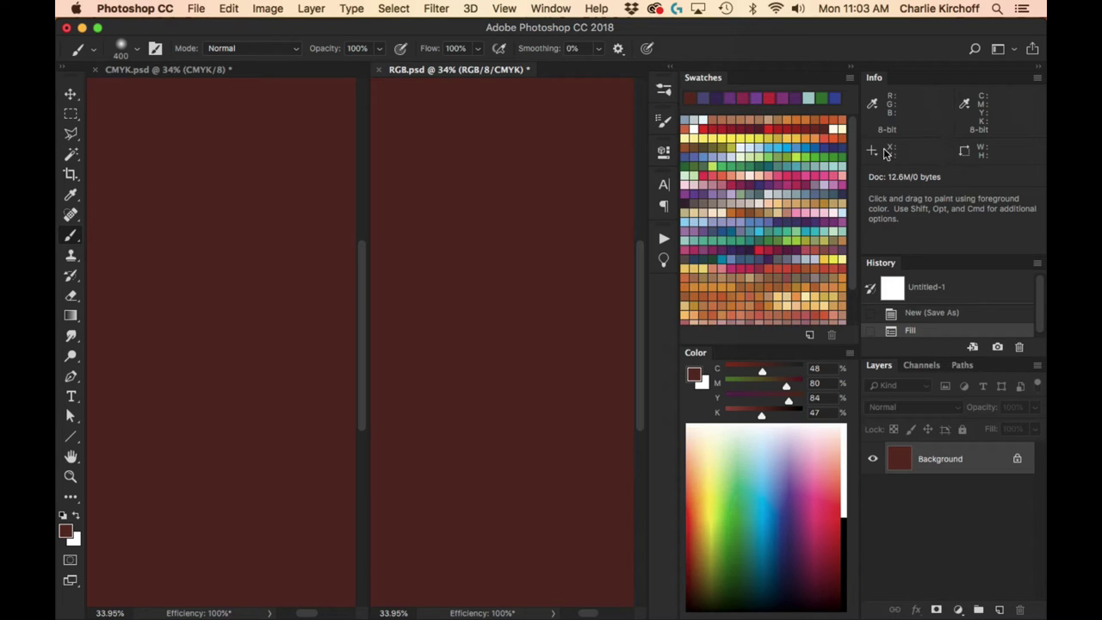
left_click(1037, 79)
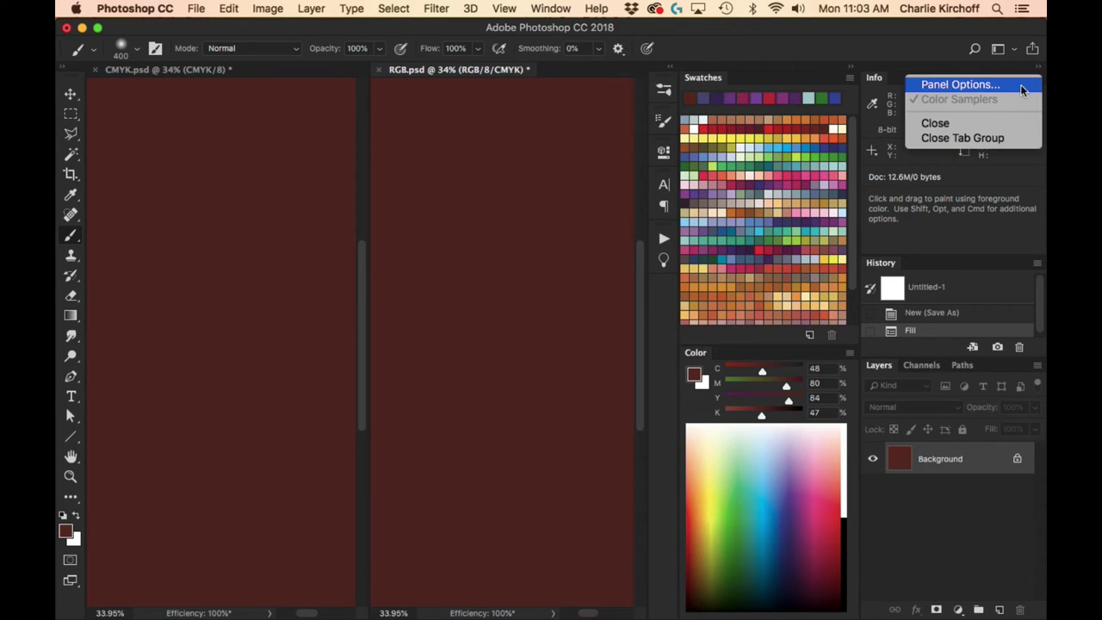
left_click(993, 86)
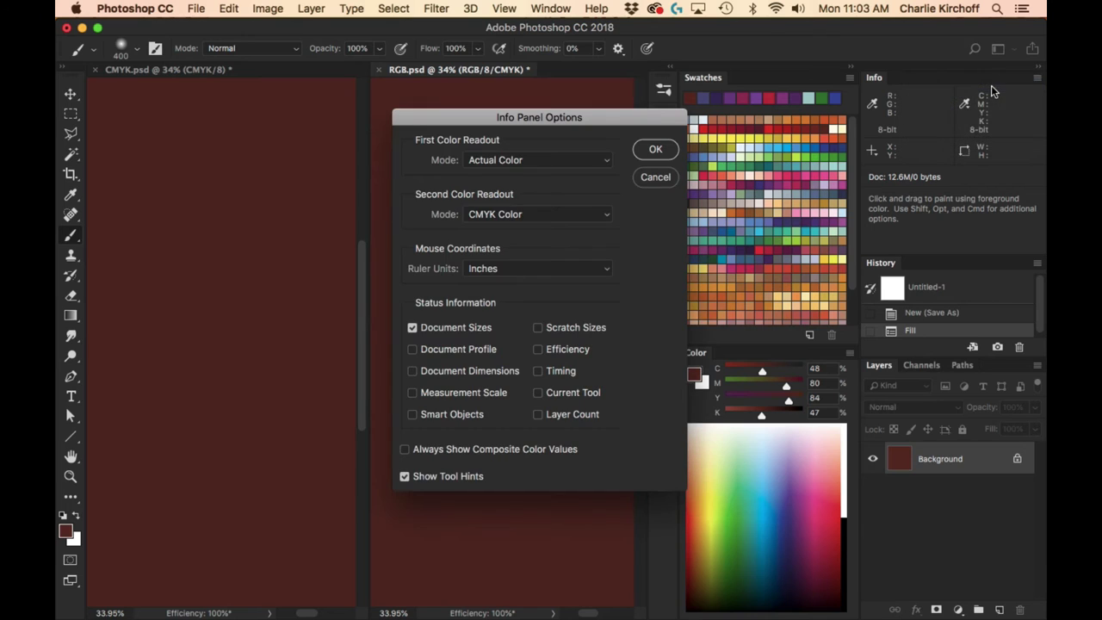
left_click(603, 165)
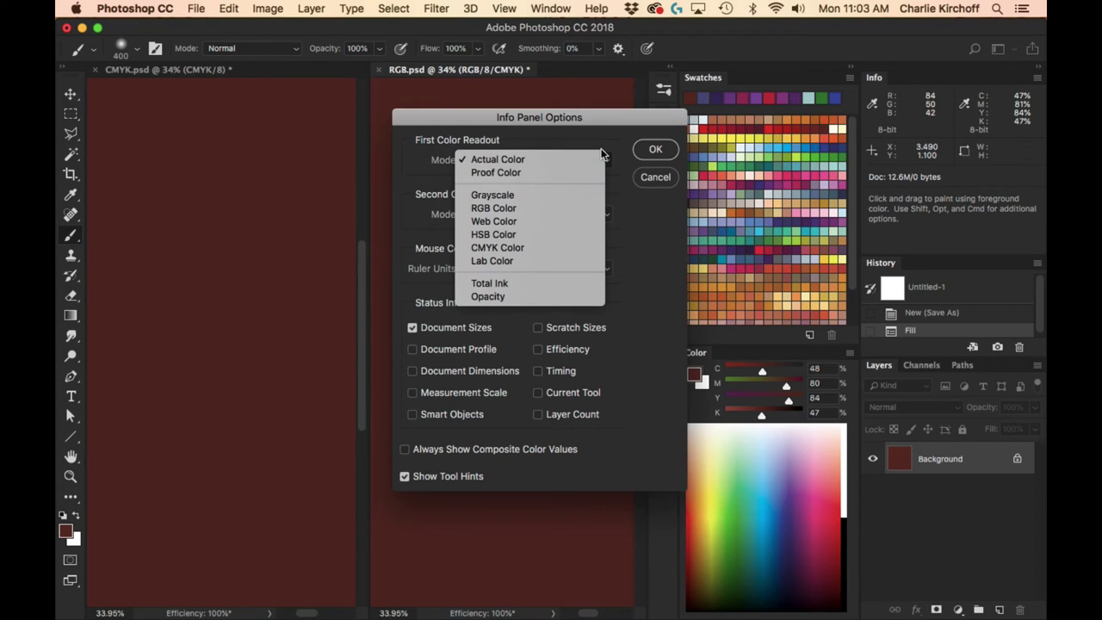
left_click(498, 282)
left_click(655, 151)
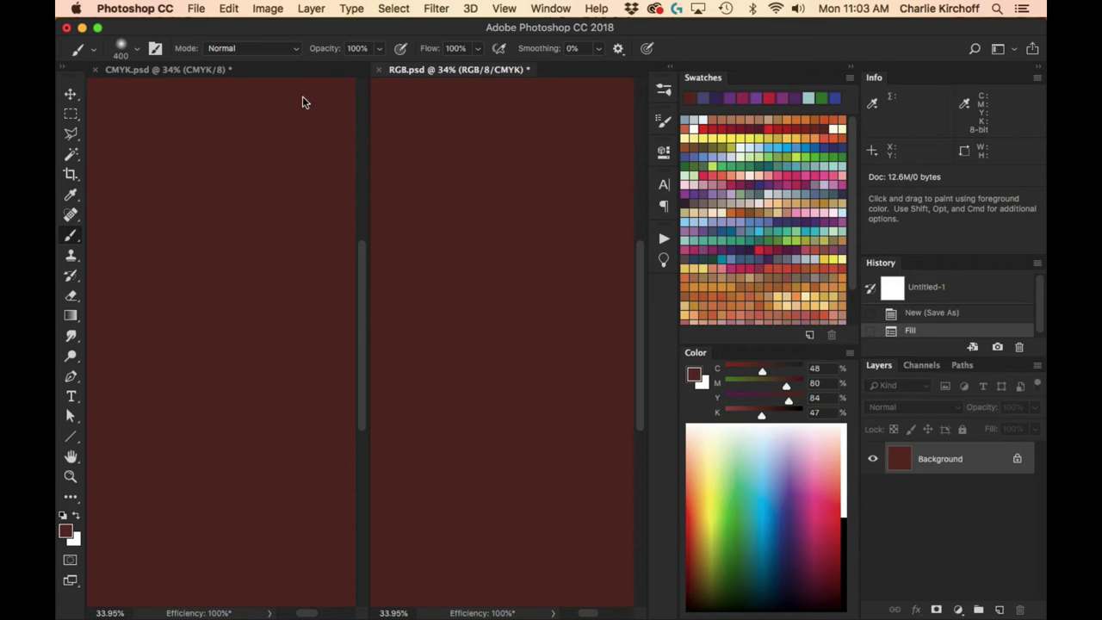
left_click(241, 351)
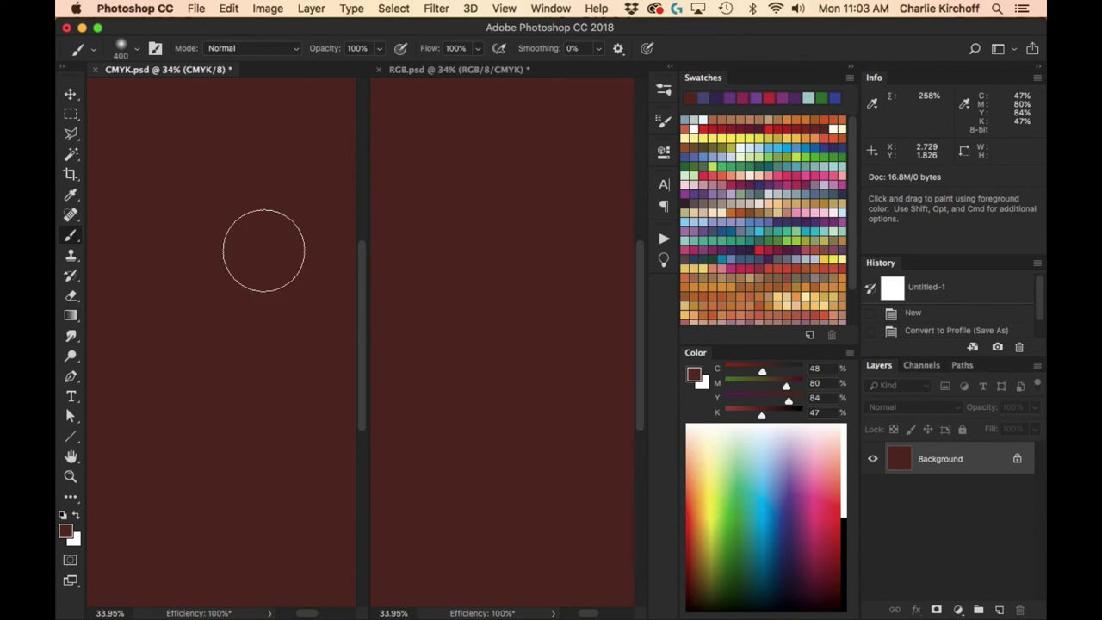
left_click(519, 289)
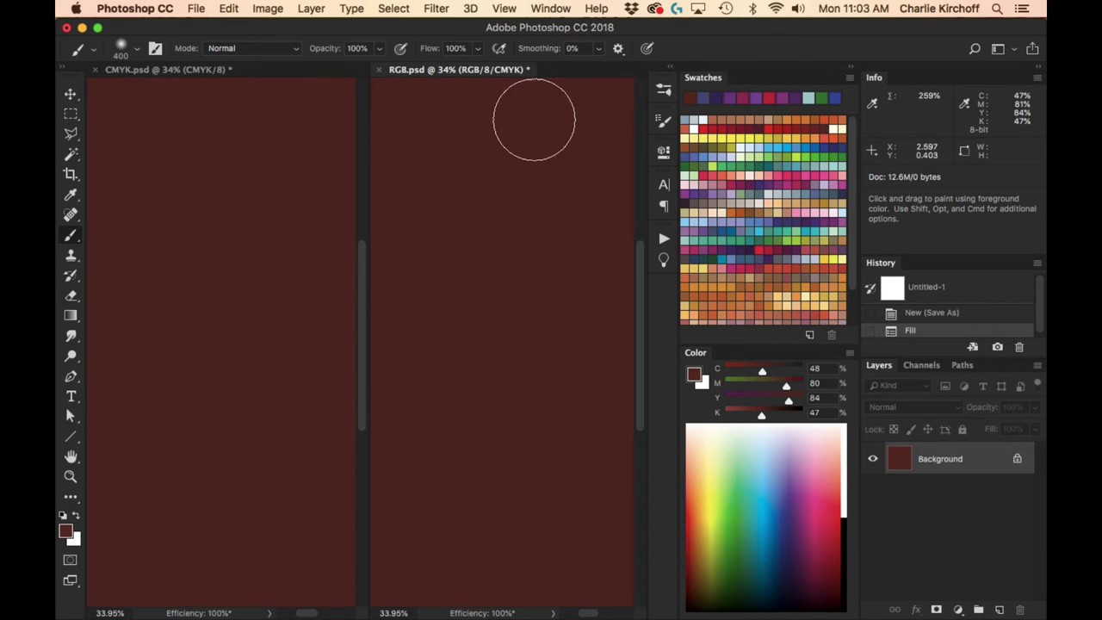
left_click(214, 229)
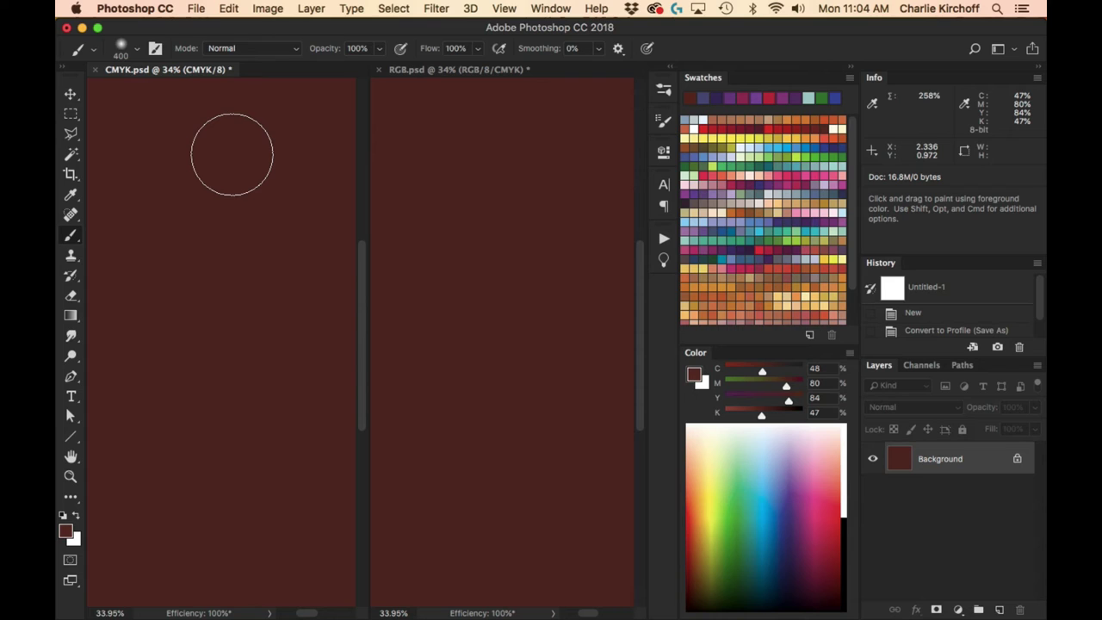
Use the Gradient tool in Multiply mode for three top-to-bottom gradients on CMYK.psd.
key("g")
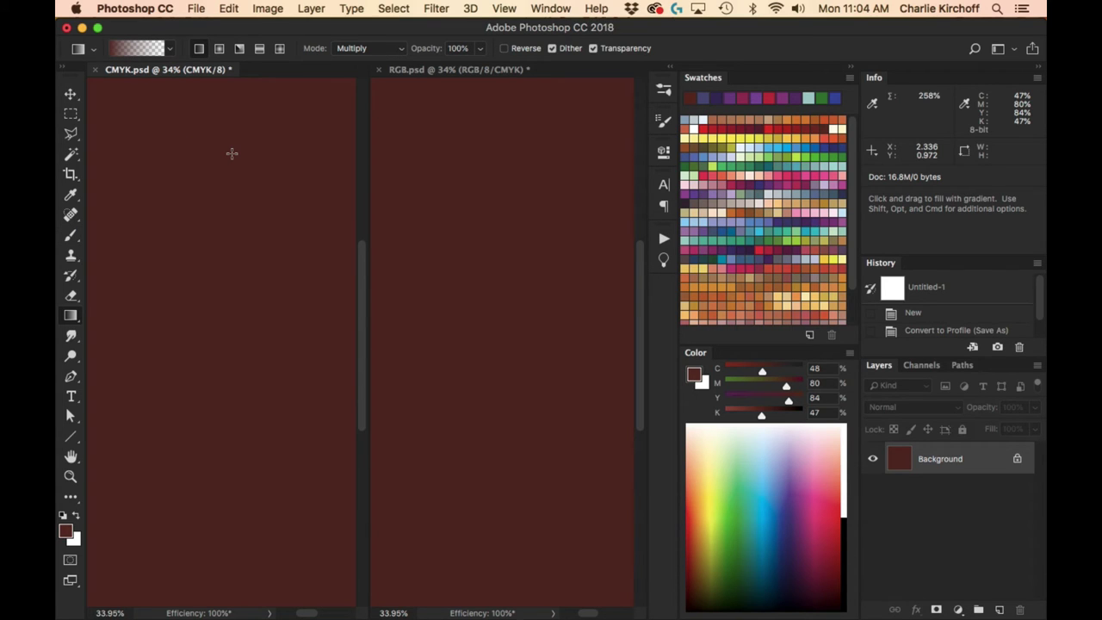
left_click(381, 49)
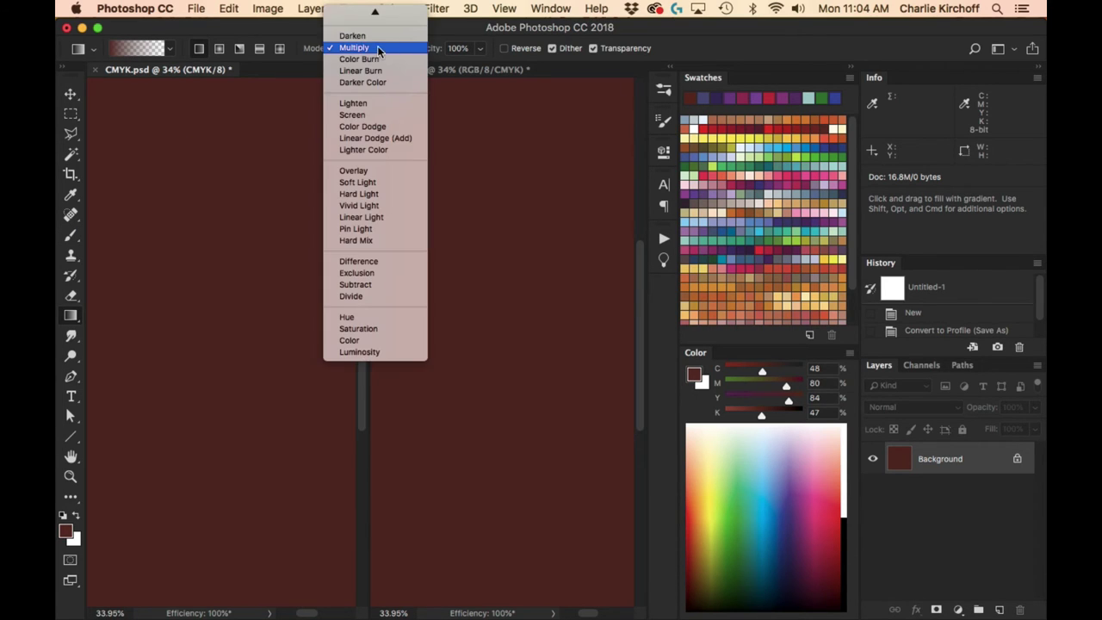
left_click(385, 49)
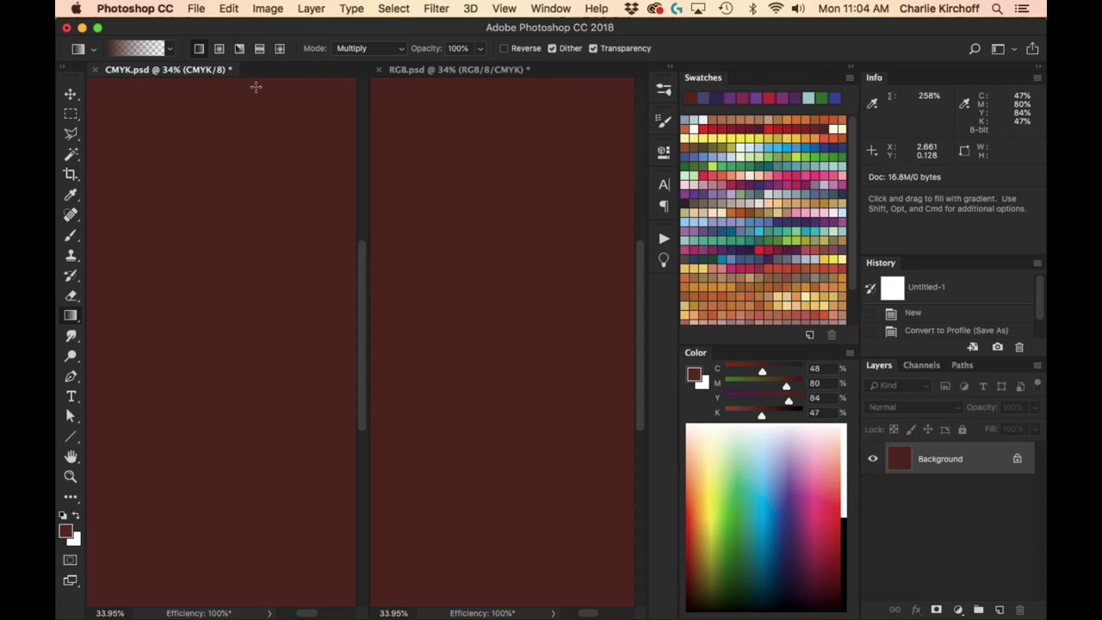
left_click_drag(256, 85, 276, 596)
left_click_drag(279, 96, 277, 572)
left_click_drag(286, 140, 284, 562)
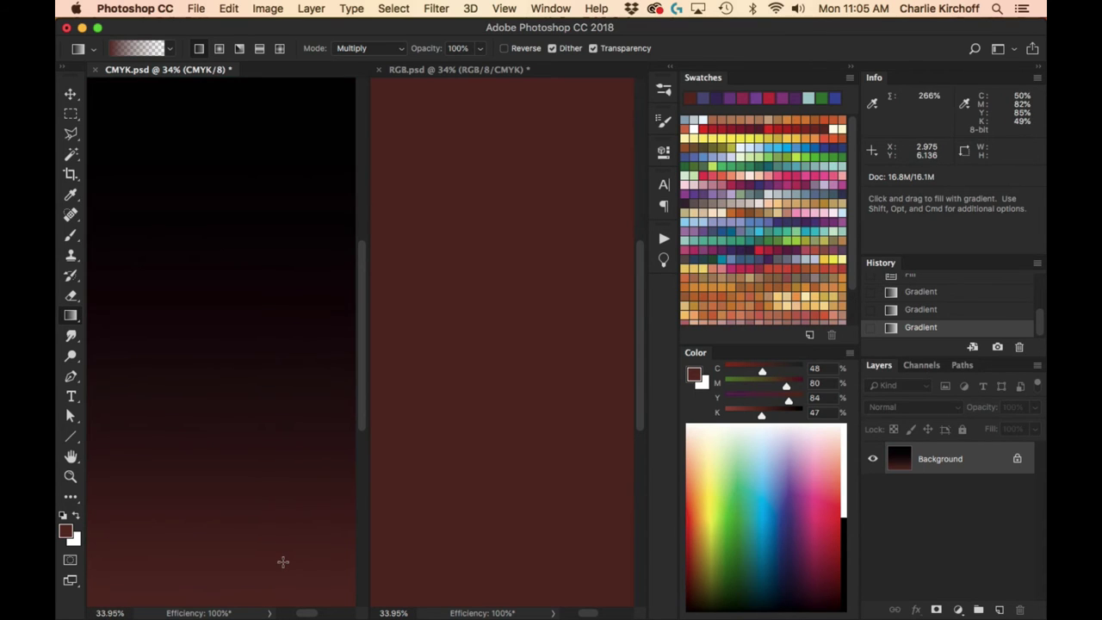
Stack dark-to-brown Multiply gradients down RGB.psd, then undo CMYK.psd's last gradient.
left_click(492, 73)
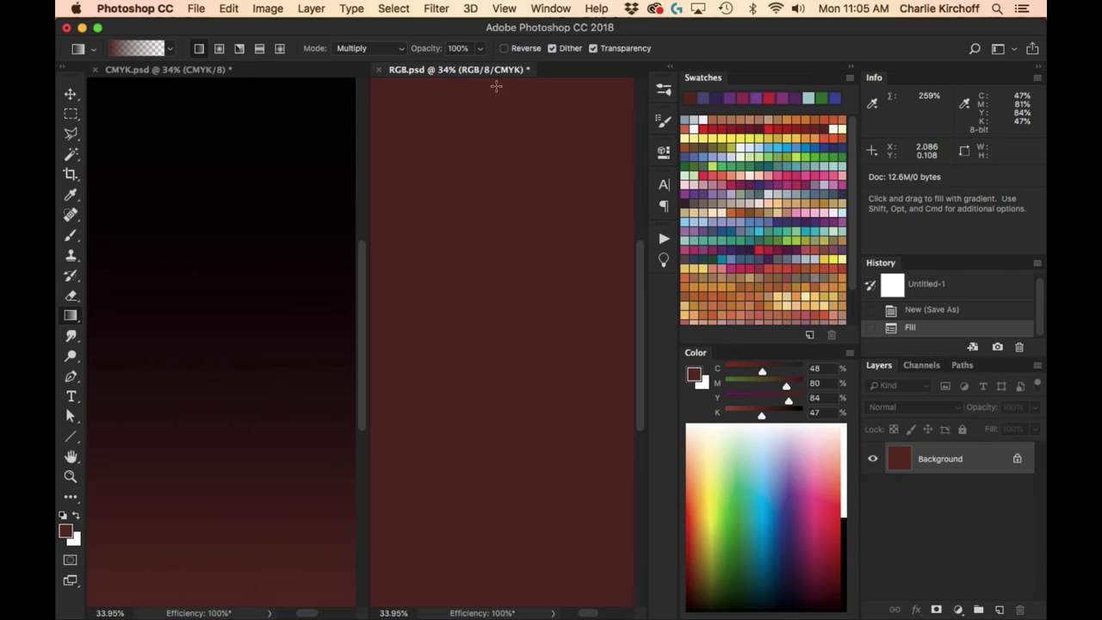
left_click_drag(498, 83, 501, 603)
left_click_drag(497, 91, 463, 538)
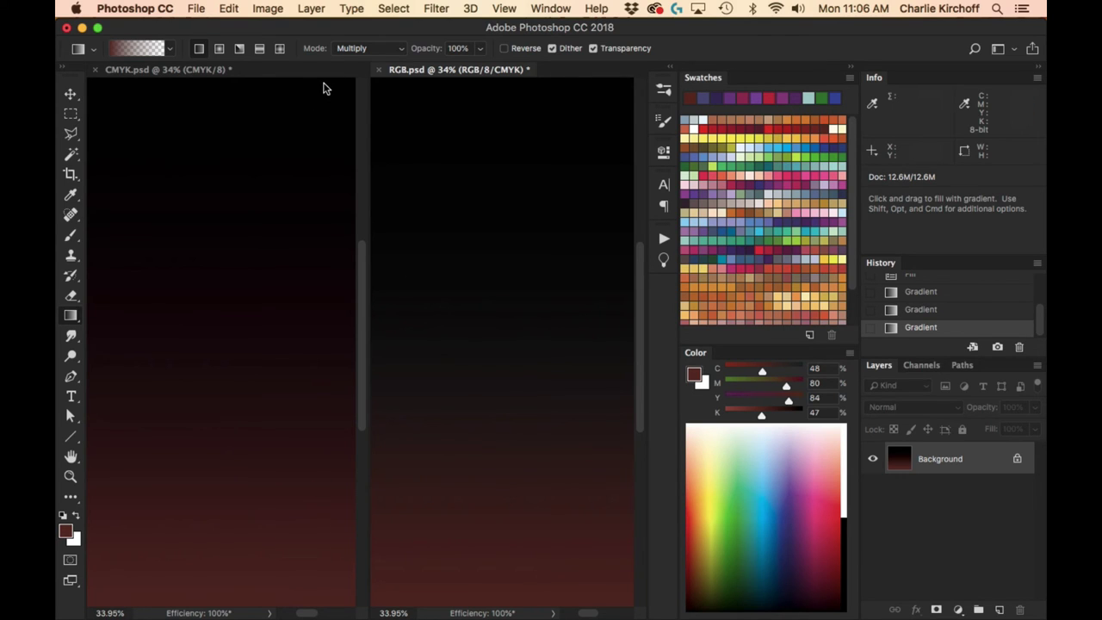
left_click(267, 245)
key("super+z")
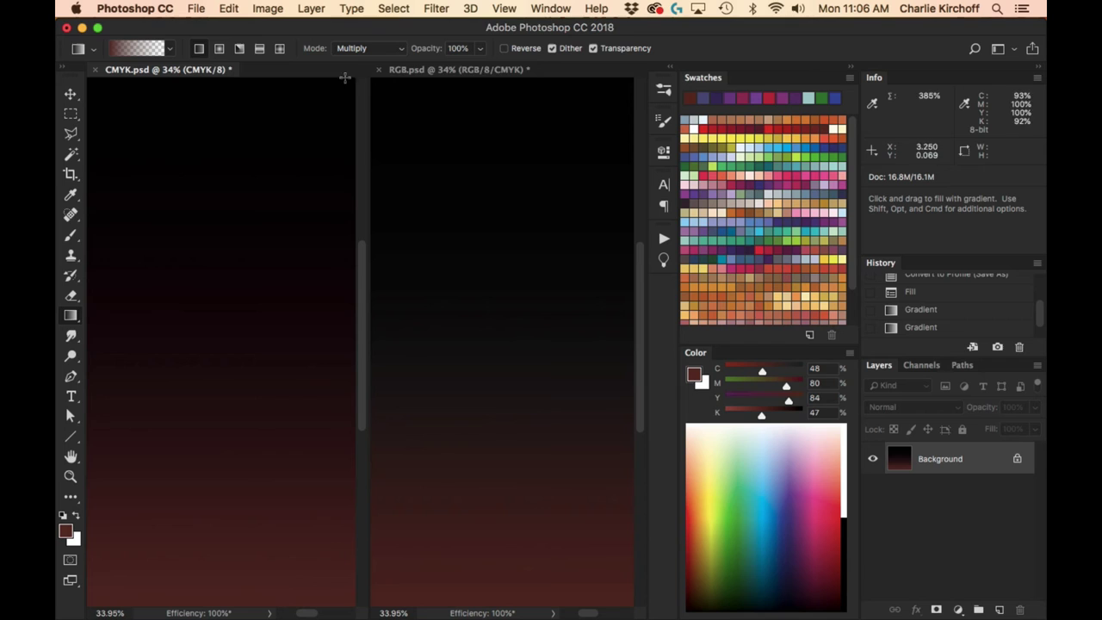
Convert RGB.psd via Edit > Convert to Profile to Working CMYK SWOP (Coated).
left_click(499, 69)
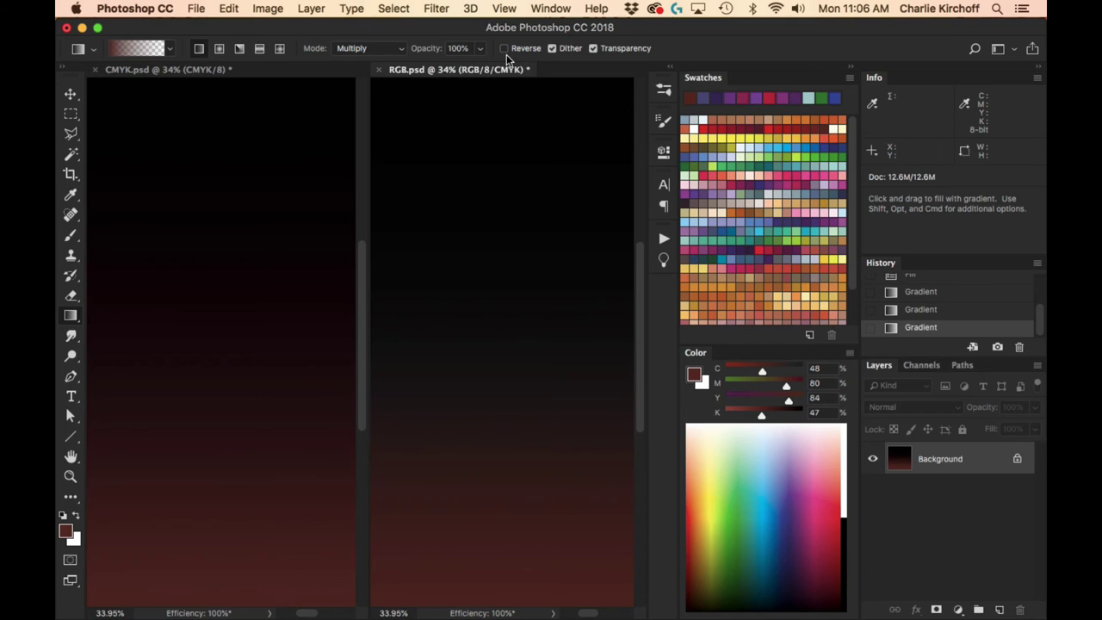
left_click(229, 9)
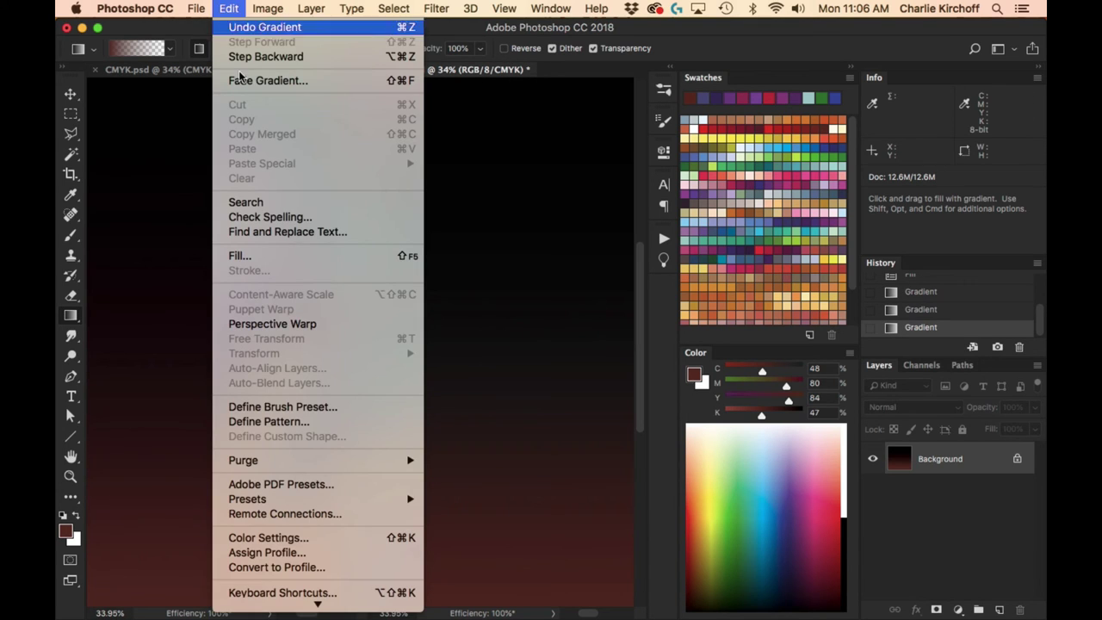
left_click(312, 568)
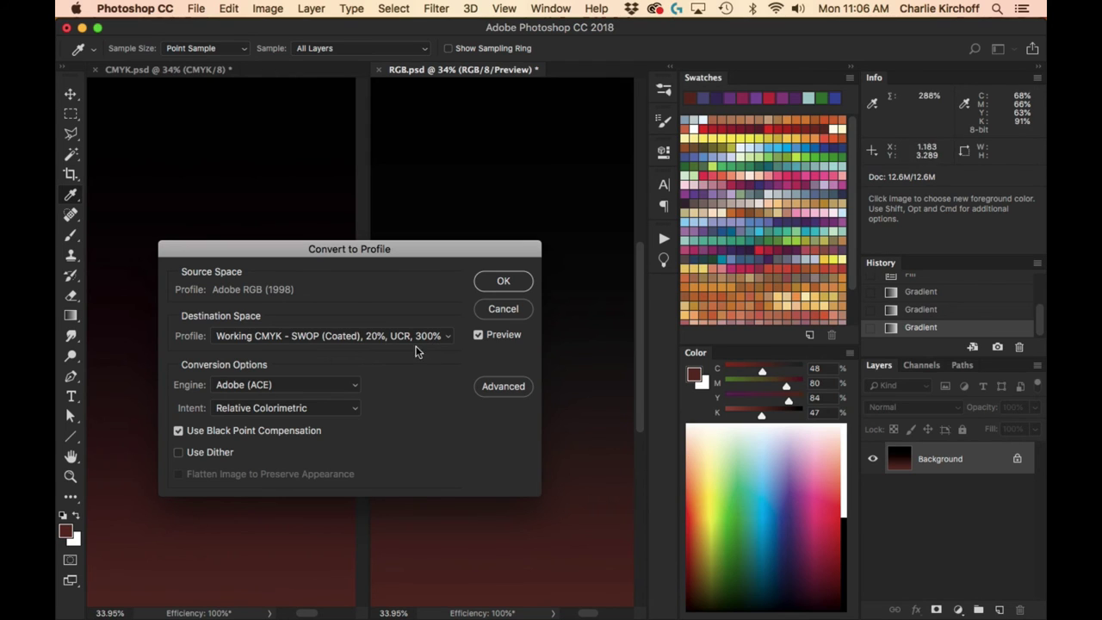
left_click(504, 281)
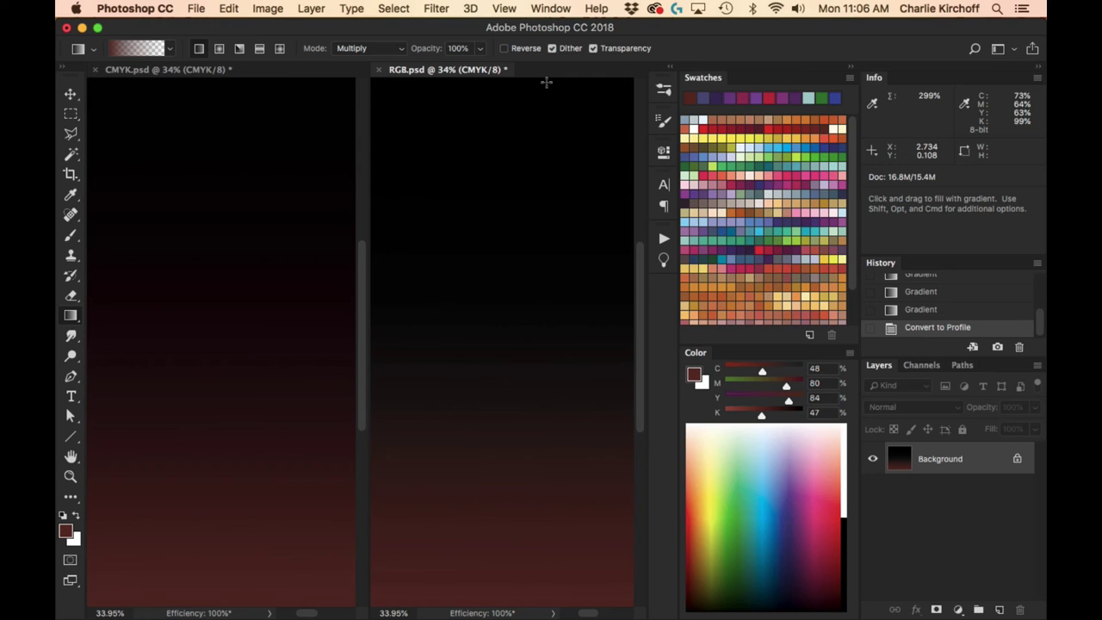
left_click(200, 73)
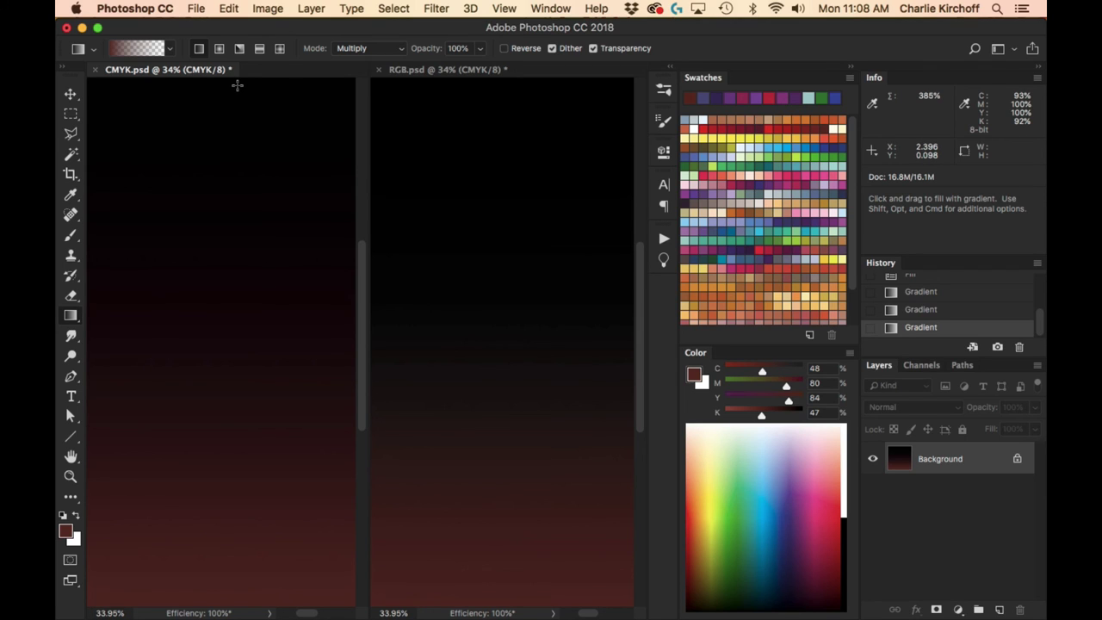
left_click(456, 69)
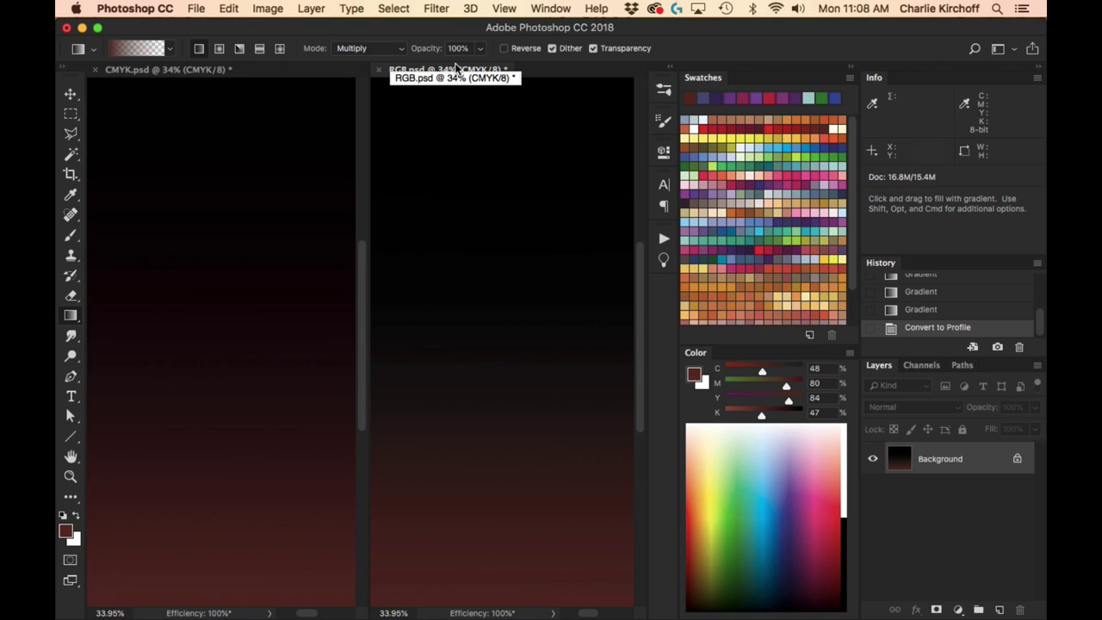